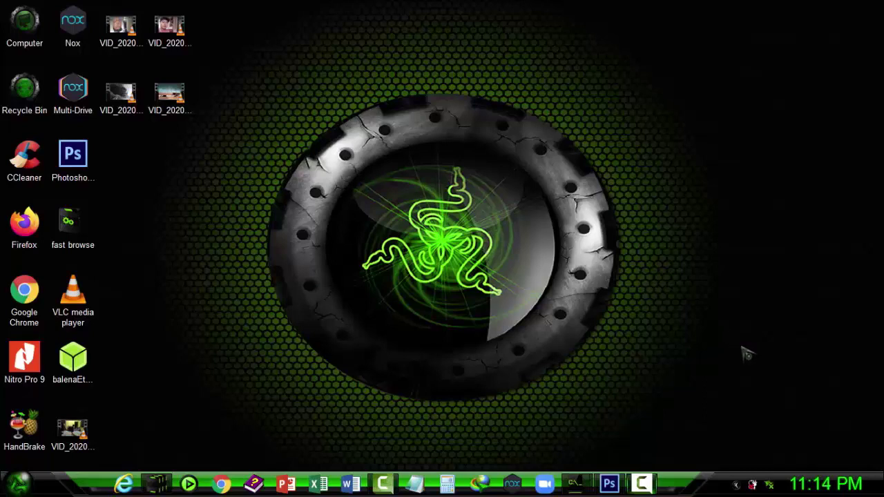
Connect the computer to the PISOWIFI ZONE wireless network from the system tray
left_click(737, 486)
left_click(756, 417)
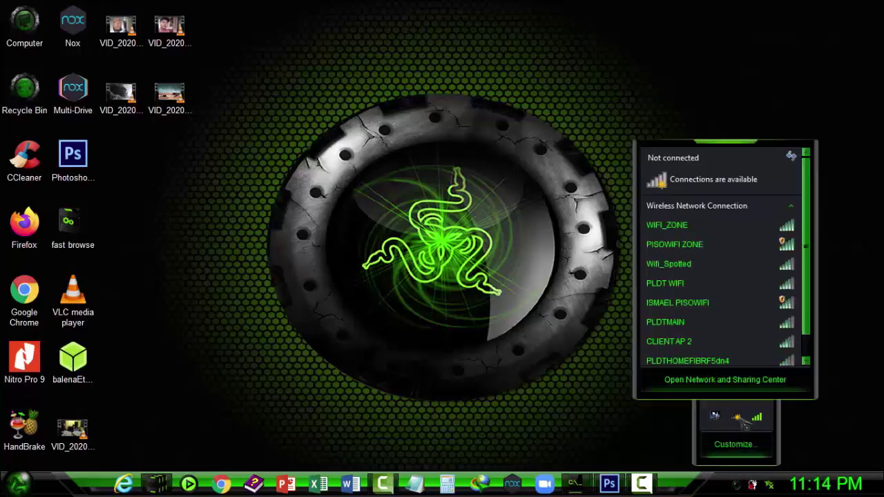
left_click(690, 245)
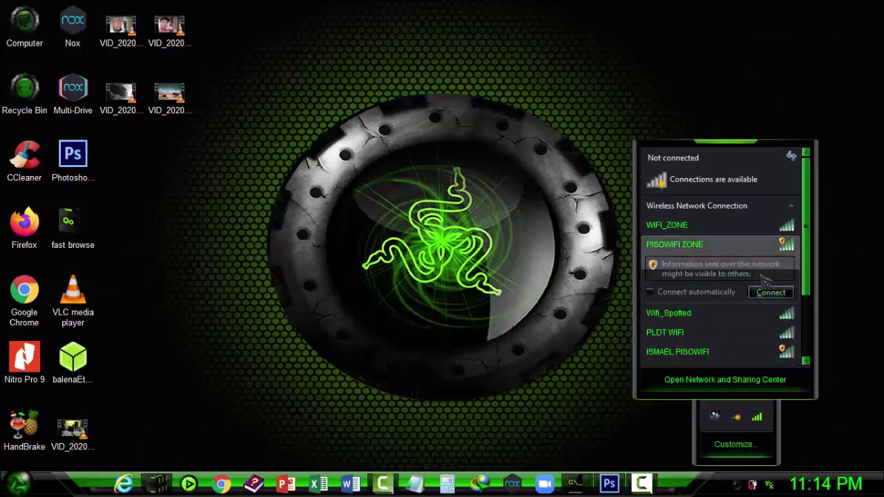
left_click(777, 292)
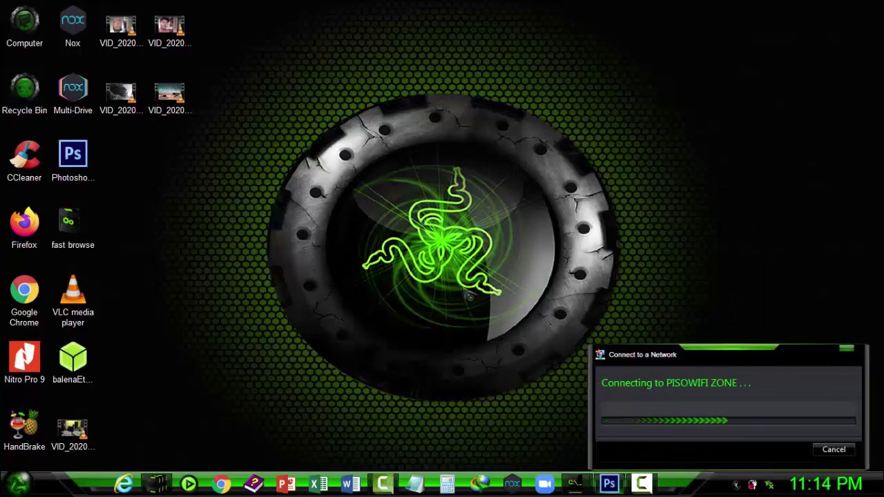
left_click(736, 484)
Launch Chrome and go to 10.0.0.1/admin, fixing the mistyped path to lowercase 'admin'
left_click(430, 288)
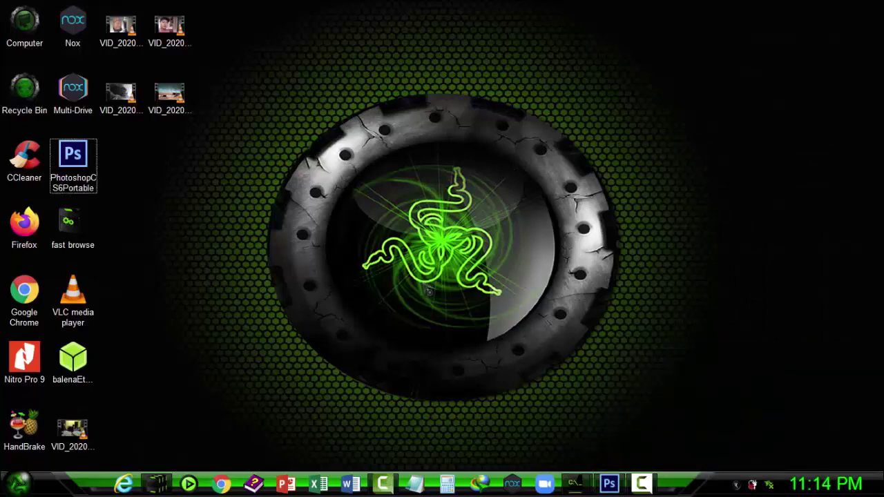
left_click(222, 484)
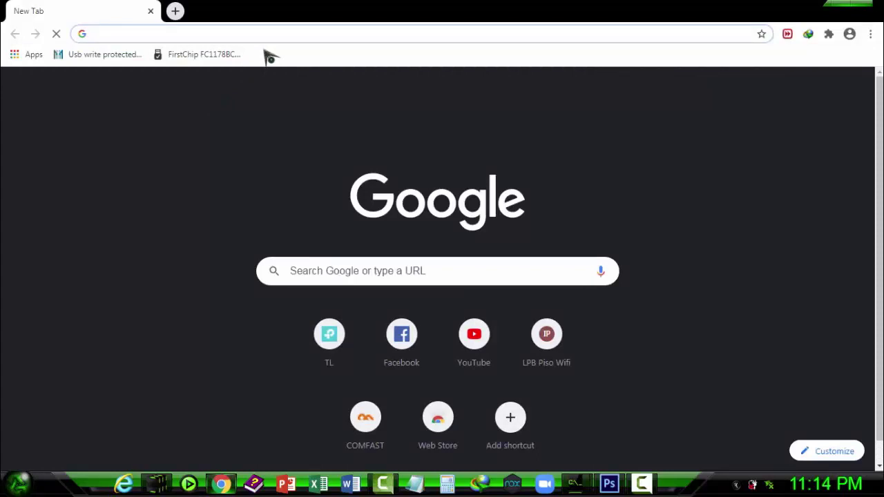
type("10.")
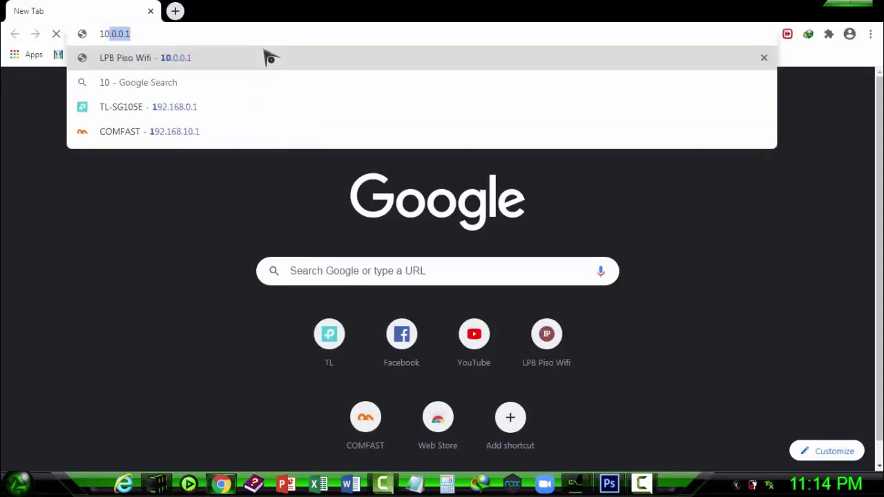
type("0.0.1")
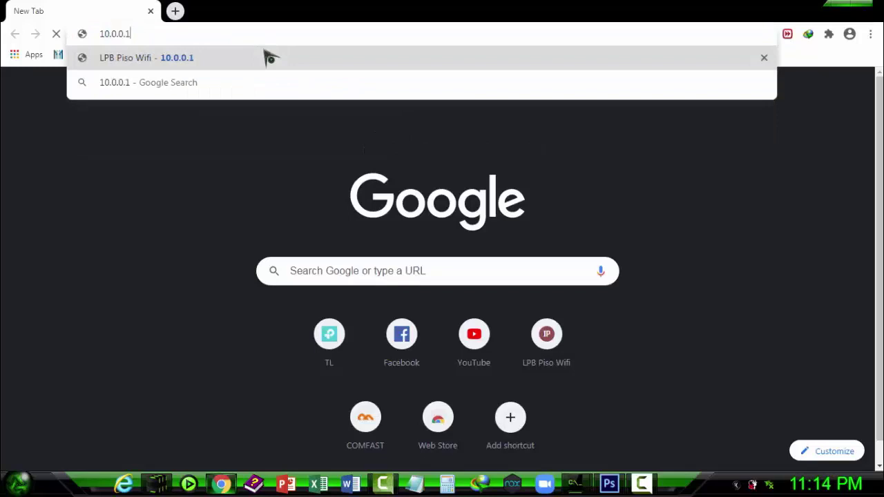
type("/ADMIN")
key("BackSpace")
key("BackSpace")
key("BackSpace")
key("BackSpace")
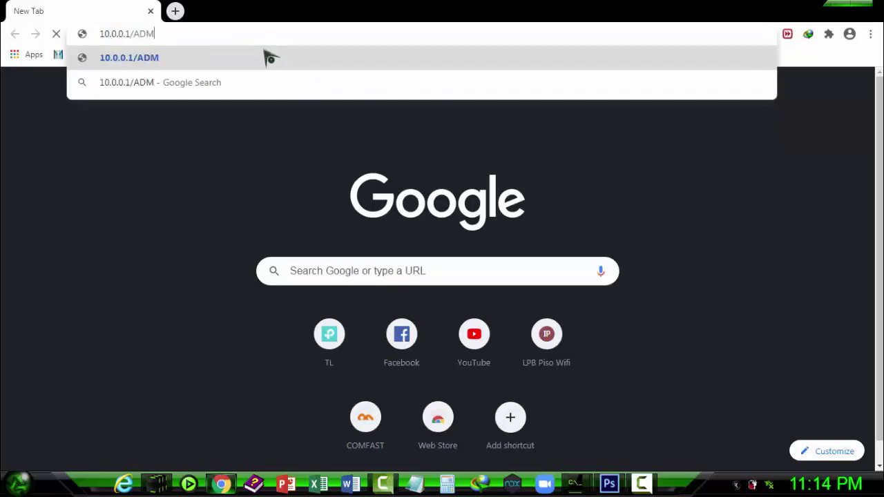
key("BackSpace")
type("admin/")
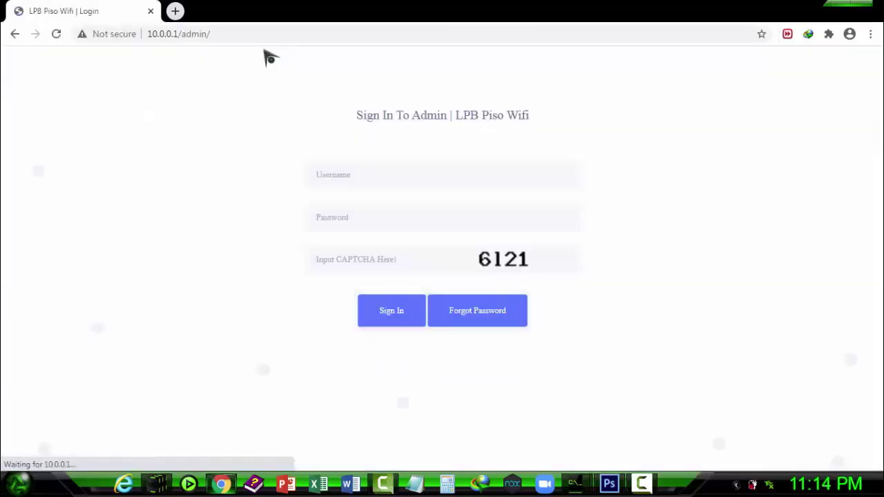
Submit the sign-in form with username 'admin', the account password and the displayed CAPTCHA code
left_click(346, 174)
type("admin")
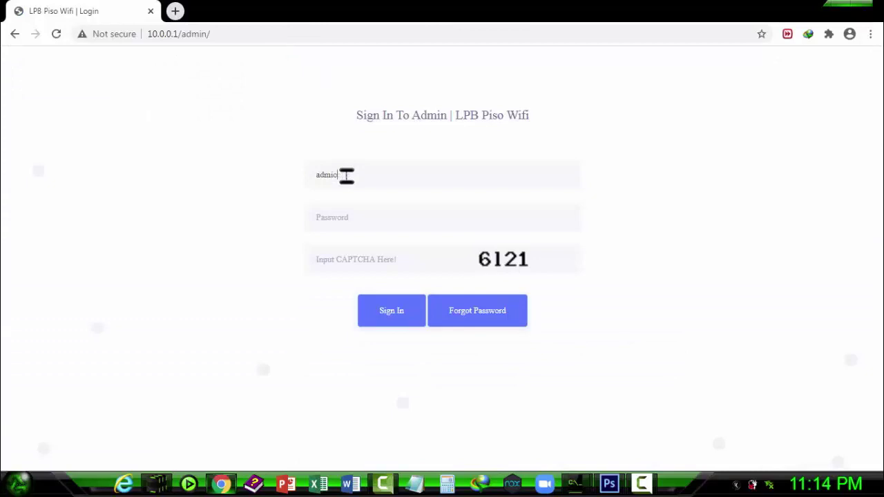
key("Tab")
type("•••••••••")
left_click(380, 267)
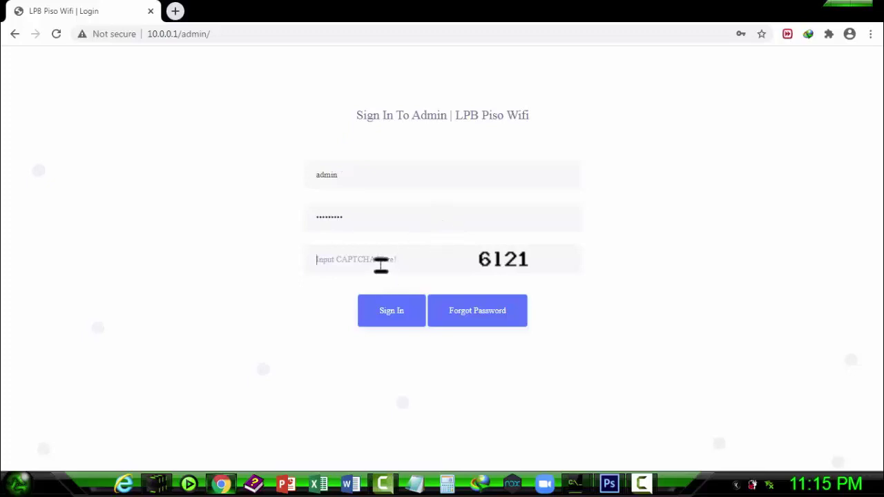
type("6121")
left_click(401, 322)
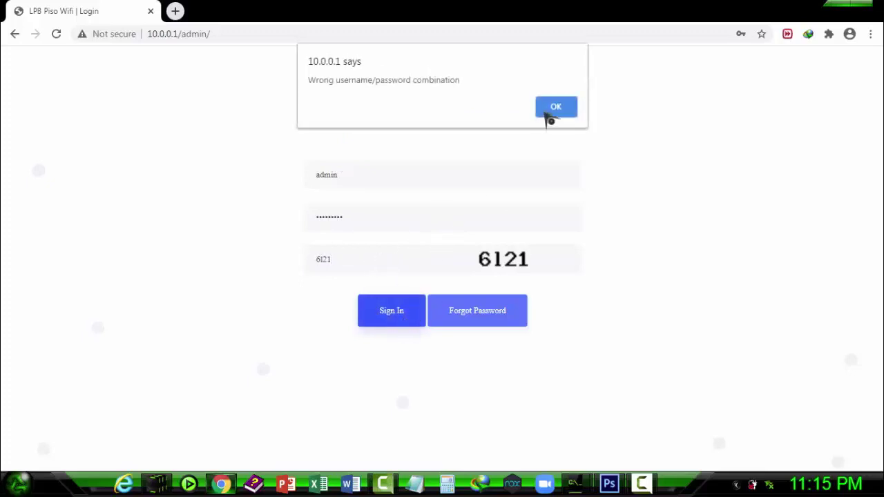
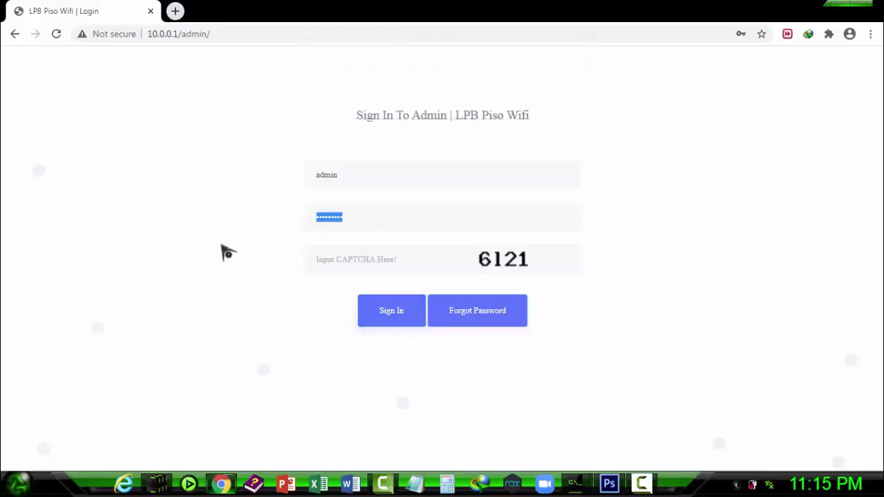
Enter the admin account password and the displayed CAPTCHA code, then sign in
type("•••••••••")
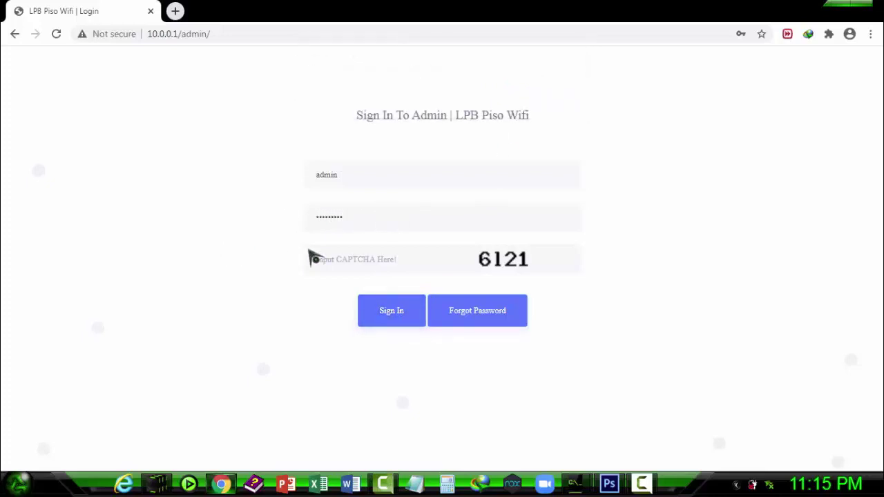
left_click(330, 257)
type("612")
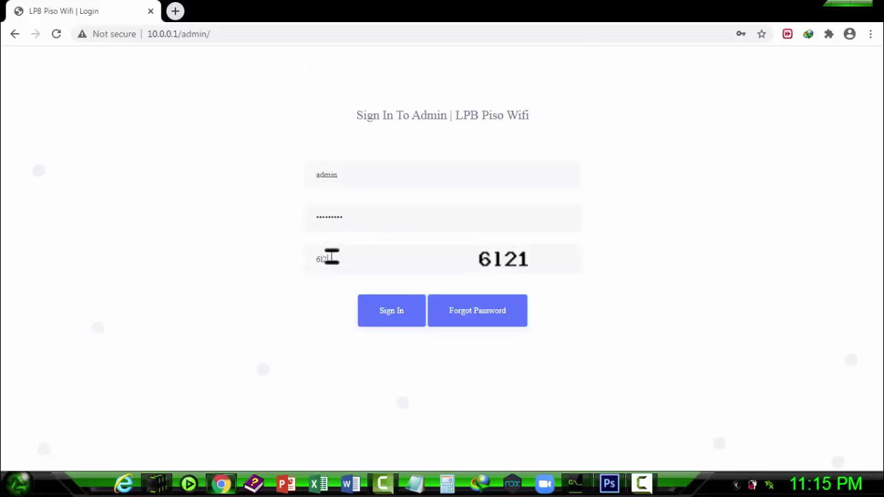
type("1")
left_click(391, 311)
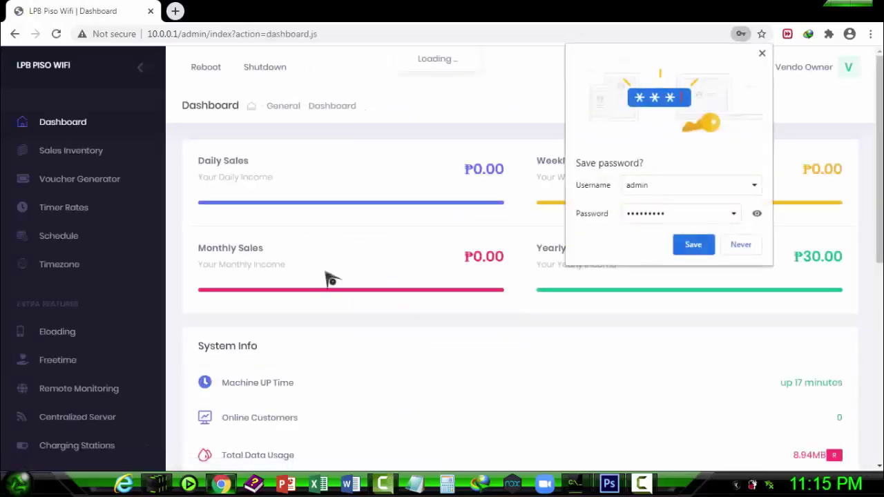
Save the admin login in Chrome and scroll the sidebar looking for the Network section
left_click(706, 246)
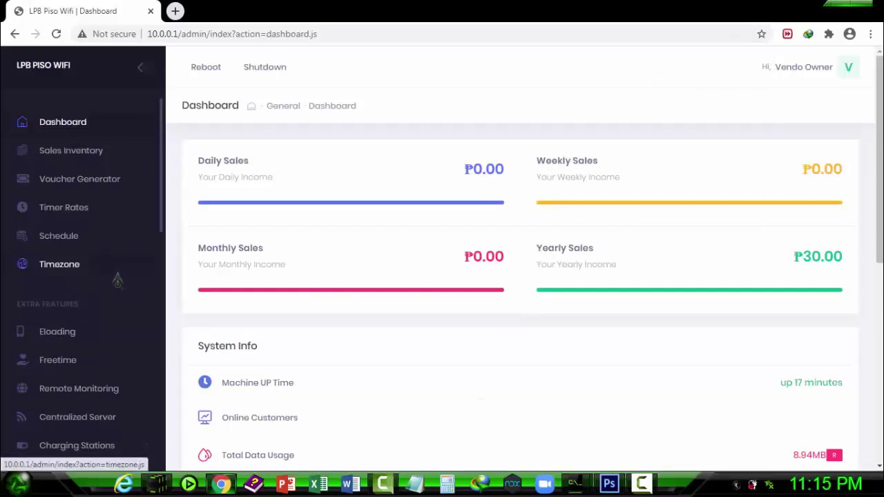
scroll(131, 270, "down", 1)
scroll(142, 264, "up", 1)
scroll(139, 264, "down", 10)
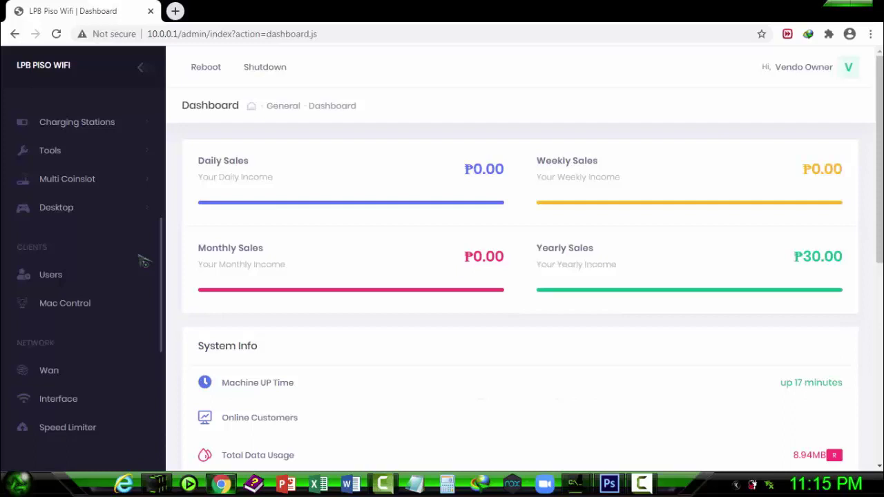
scroll(143, 261, "down", 5)
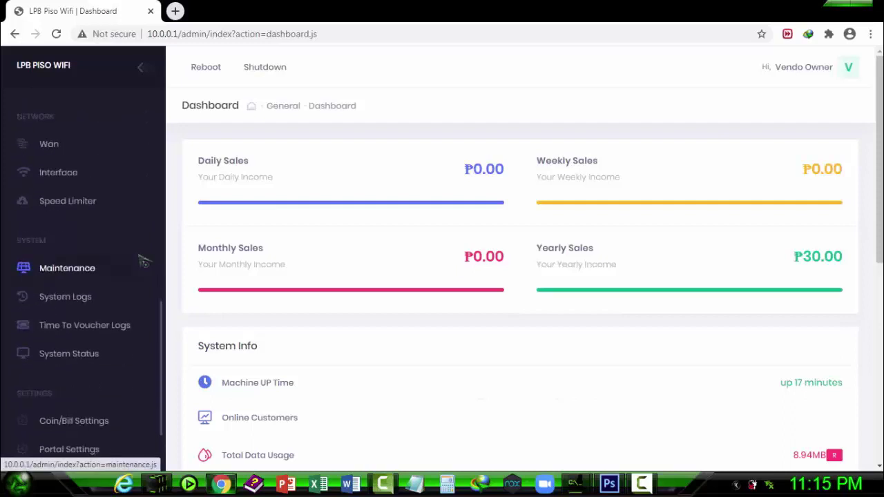
scroll(142, 260, "down", 2)
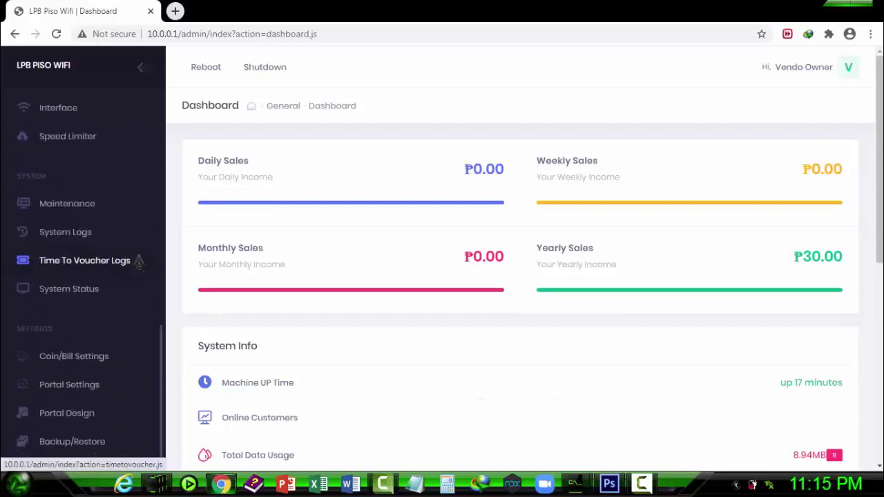
scroll(104, 257, "up", 3)
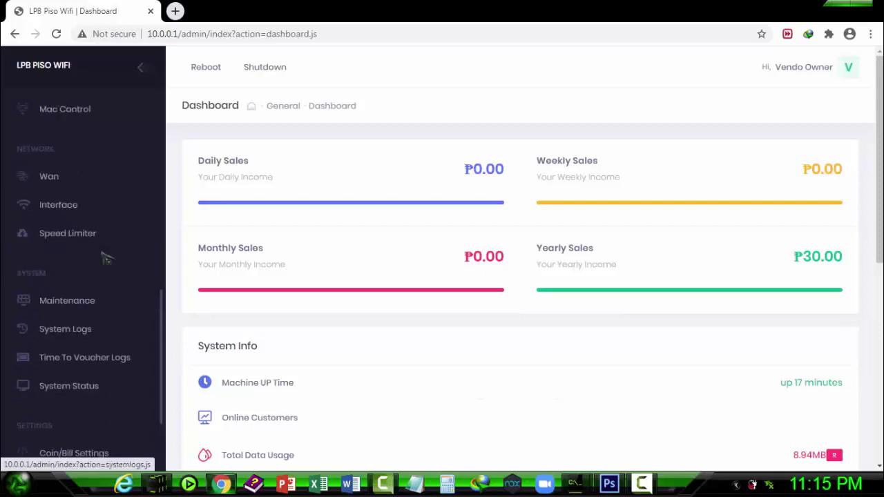
scroll(89, 261, "down", 3)
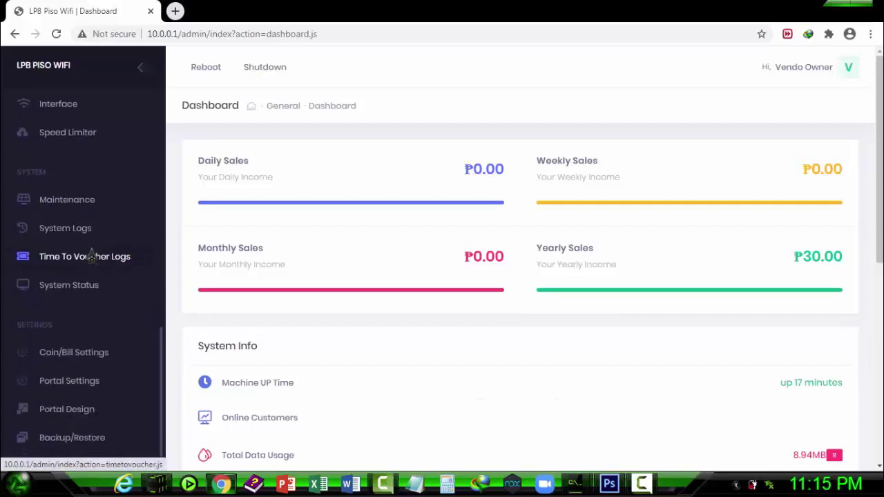
scroll(90, 259, "up", 3)
scroll(62, 248, "up", 2)
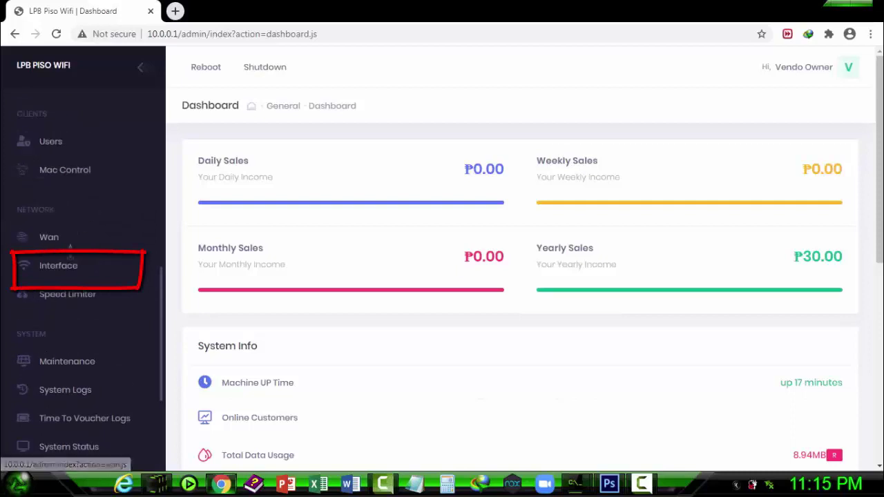
Open Network › Interface and review the ETH1, DNS and web address settings
left_click(63, 266)
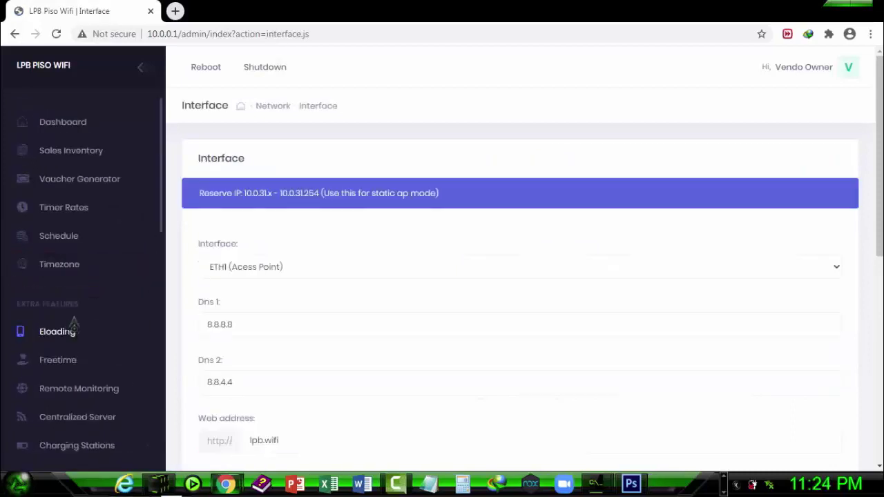
scroll(76, 323, "down", 3)
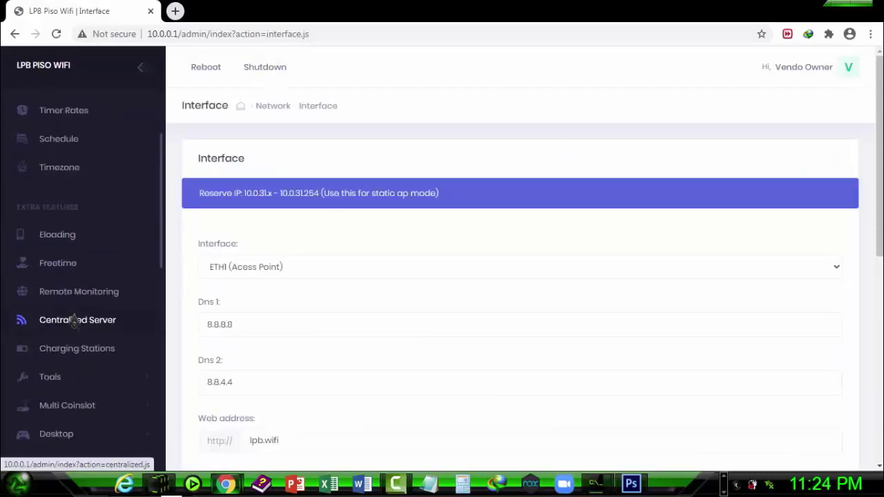
scroll(87, 275, "up", 1)
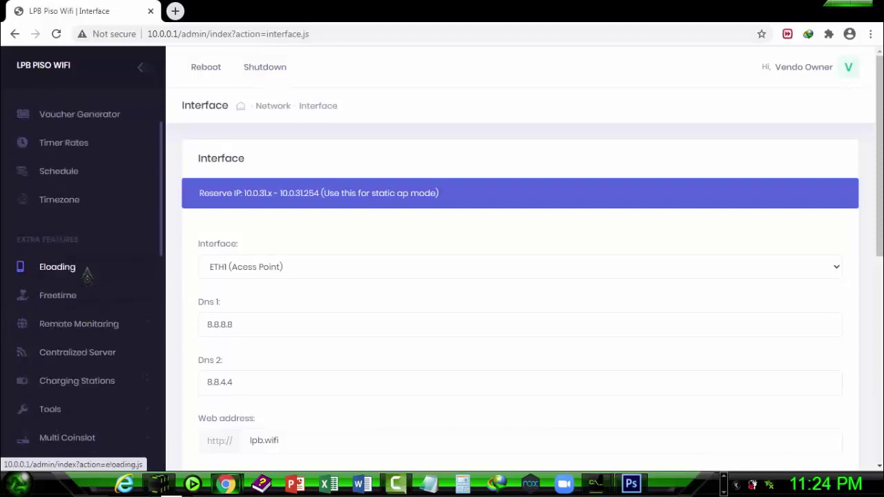
scroll(87, 275, "down", 2)
scroll(87, 275, "down", 1)
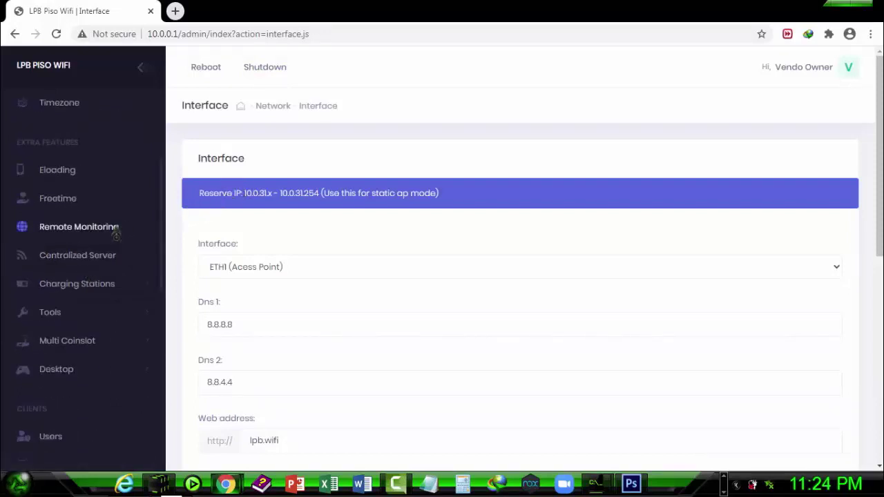
scroll(119, 235, "up", 3)
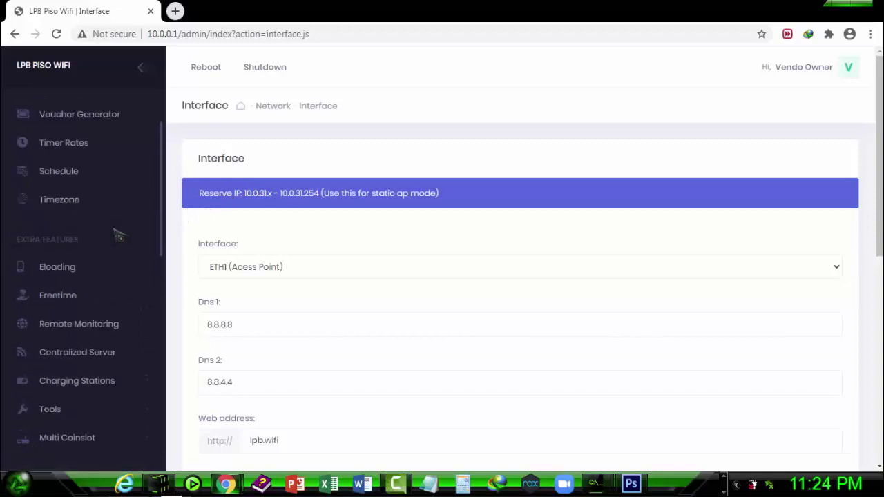
scroll(119, 235, "up", 1)
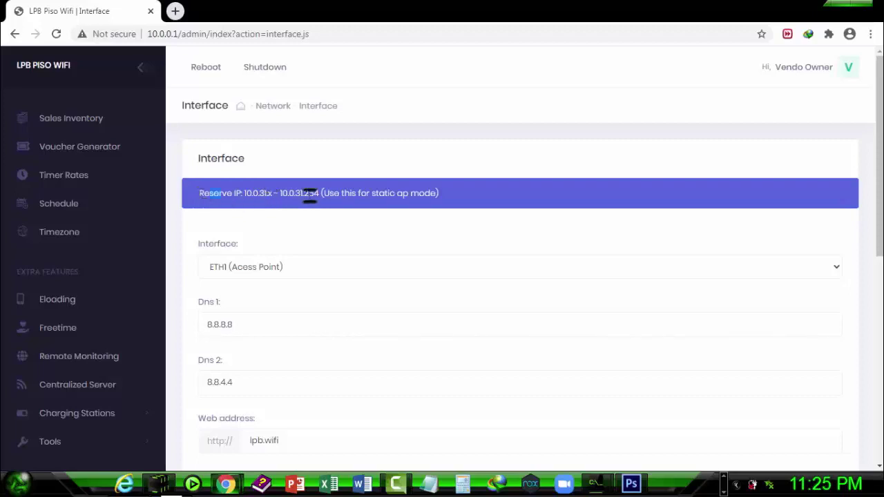
left_click_drag(398, 194, 437, 195)
Switch to the Photoshop notes listing IP ranges for COMFAST EW71, TENDA 03 and LPB static
left_click(631, 483)
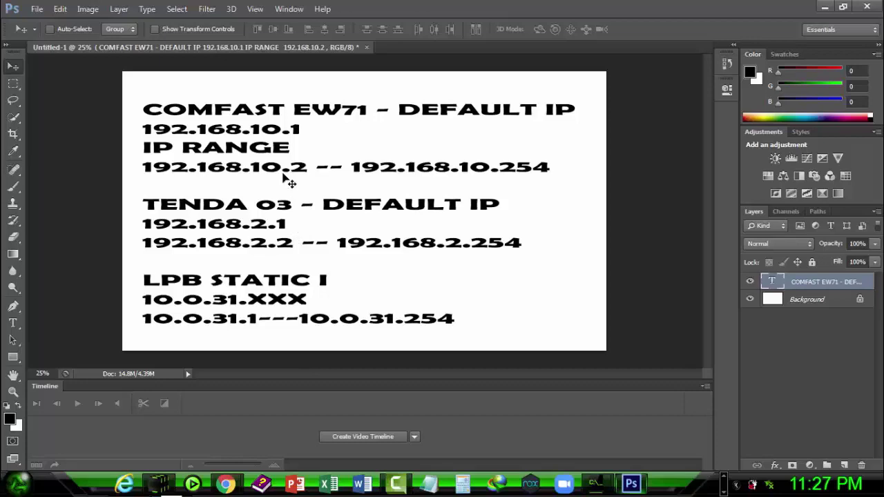
Return to the LPB Chrome window and start entering 192.168.1 in a new tab
mouse_move(226, 483)
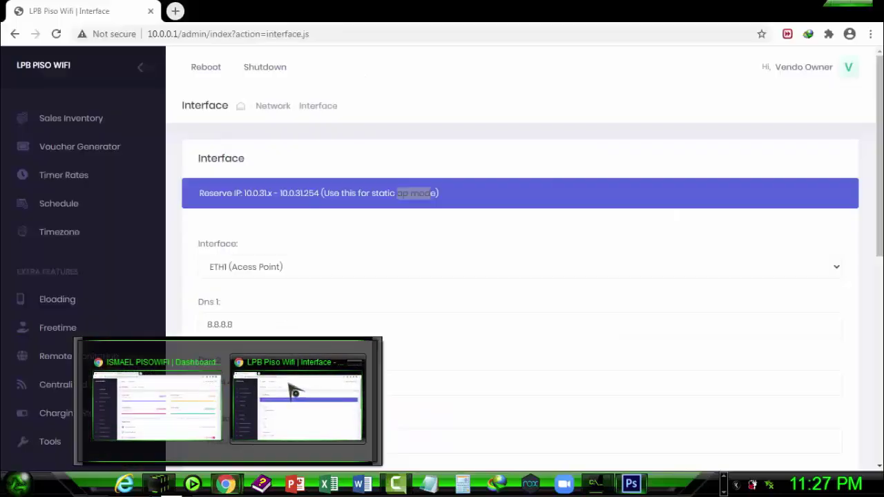
mouse_move(290, 391)
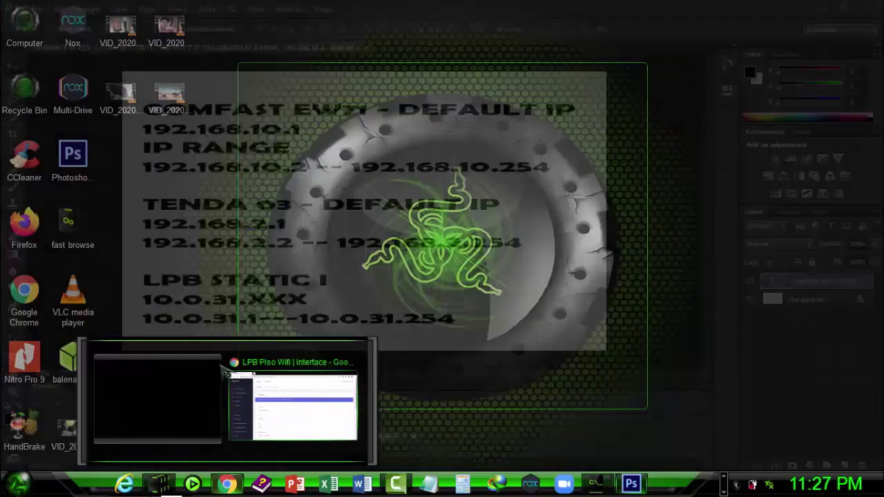
left_click(233, 395)
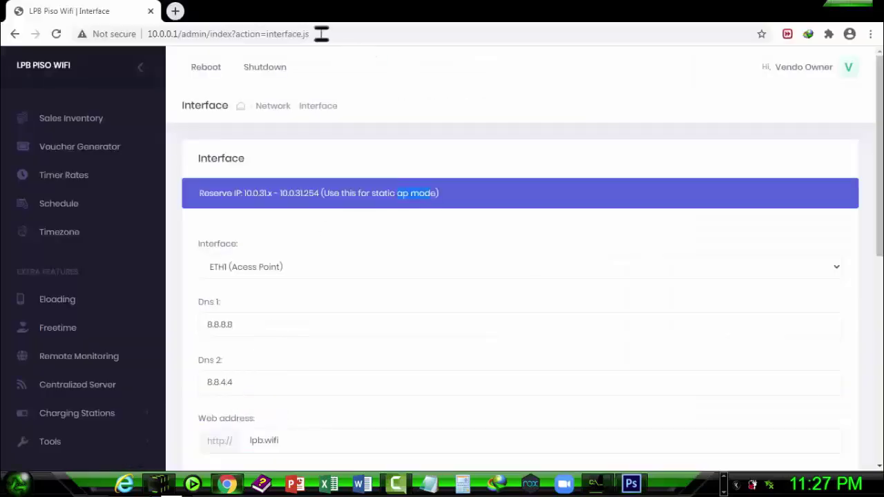
left_click(175, 11)
type("19")
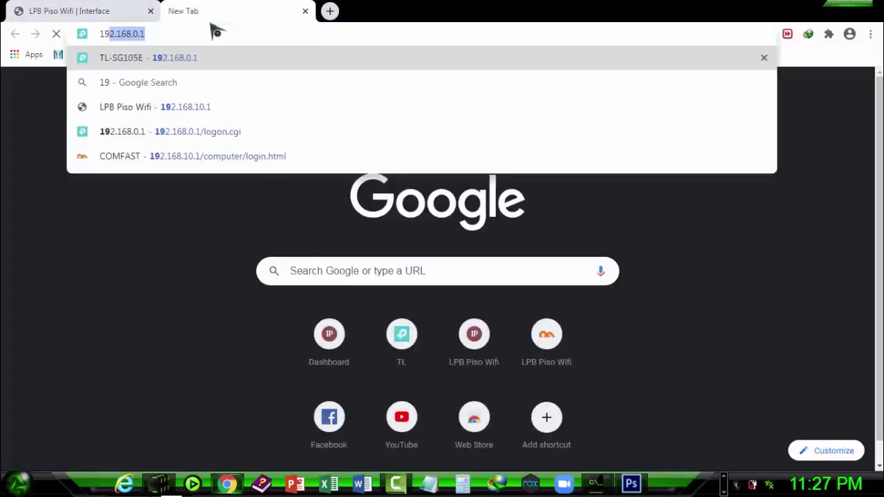
type("2.168.10.1")
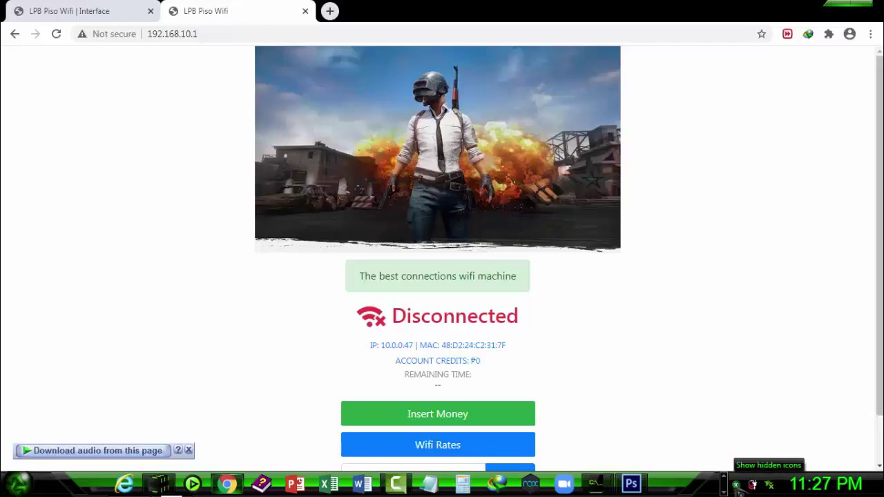
From the tray's wireless list showing PISOWIFI ZONE, open Network and Sharing Center
left_click(738, 487)
left_click(737, 487)
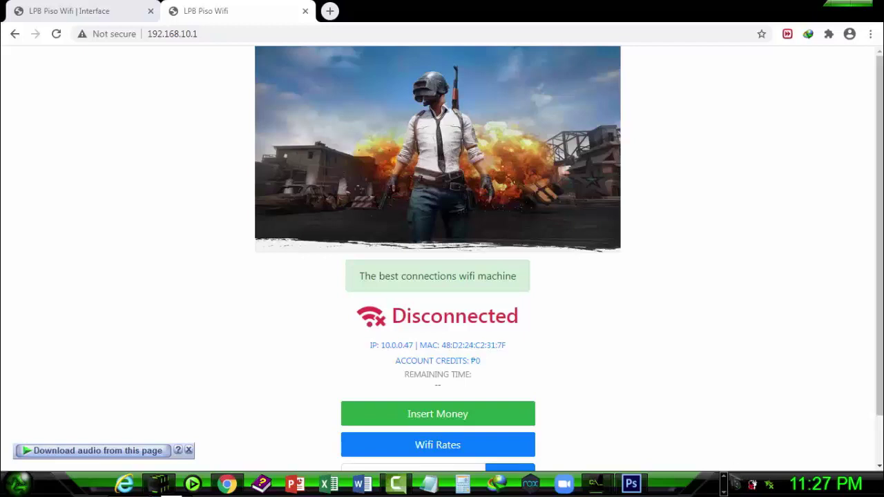
left_click(737, 487)
left_click(746, 424)
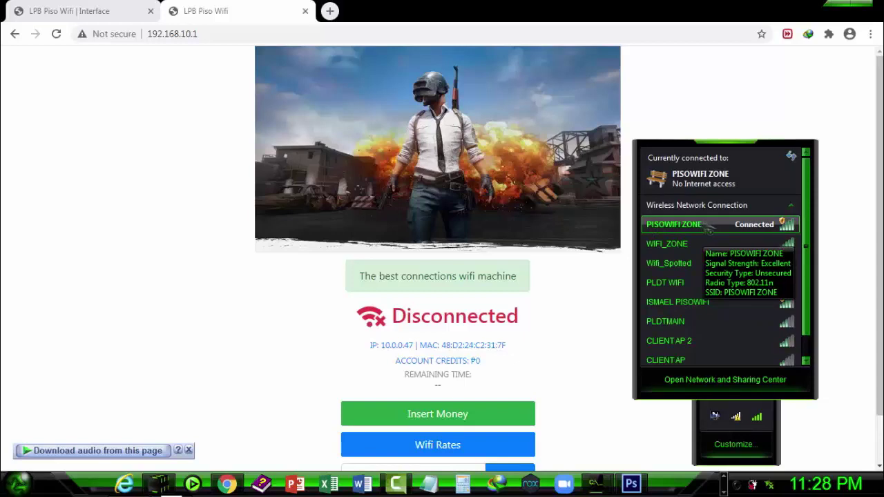
right_click(706, 228)
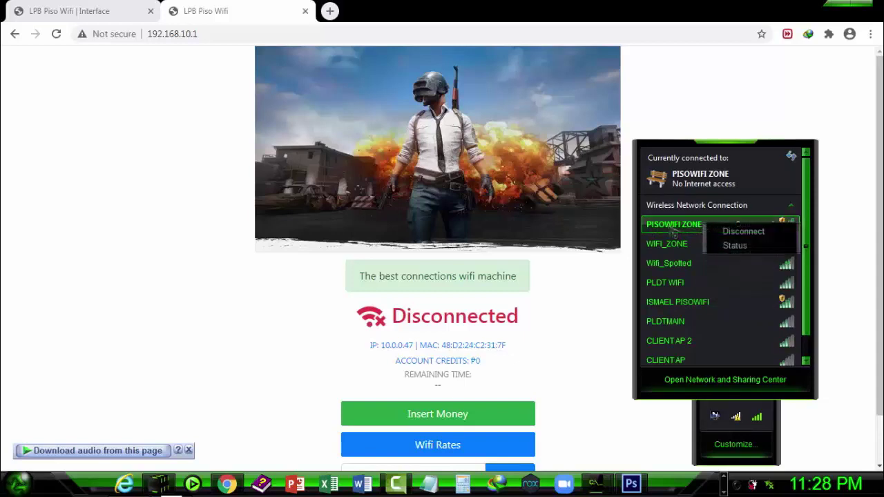
left_click(674, 231)
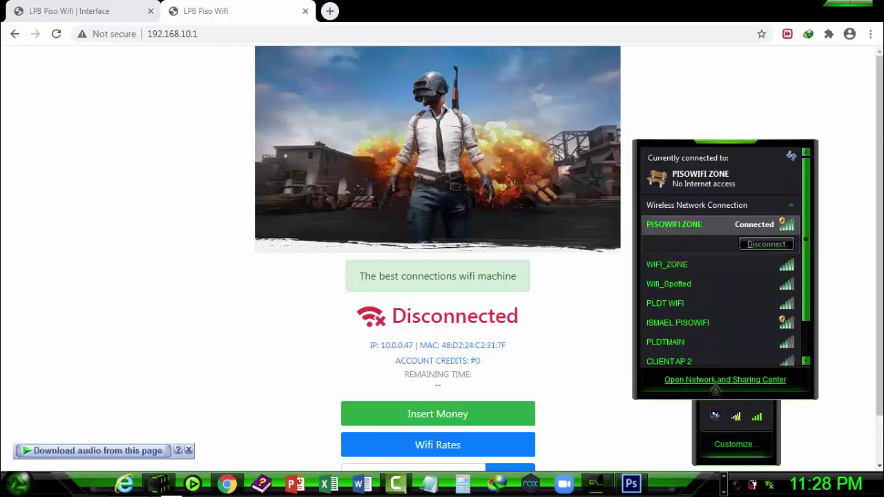
left_click(725, 384)
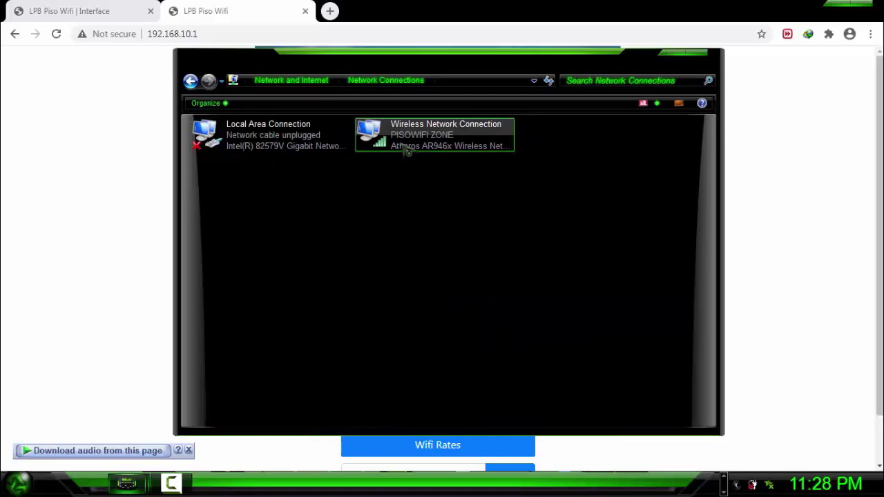
Give Wireless Network Connection static IPv4 192.168.10.2 with mask 255.255.255.0 and save
right_click(407, 151)
left_click(454, 266)
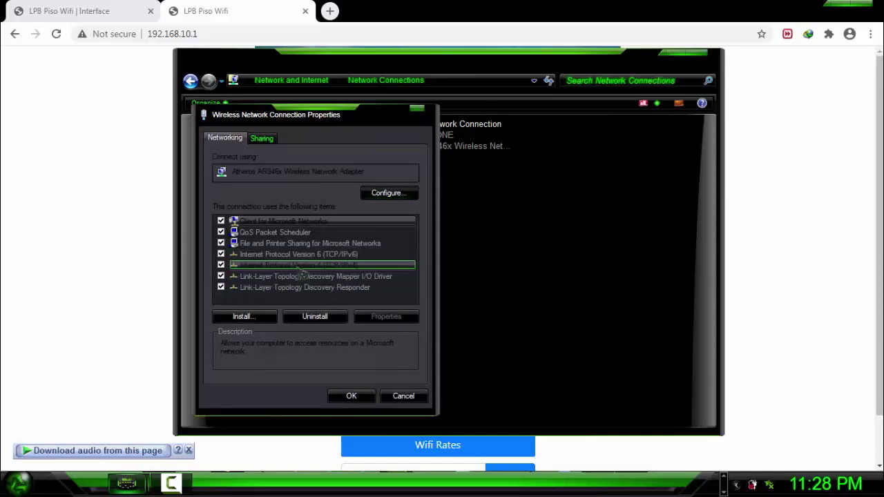
left_click(329, 265)
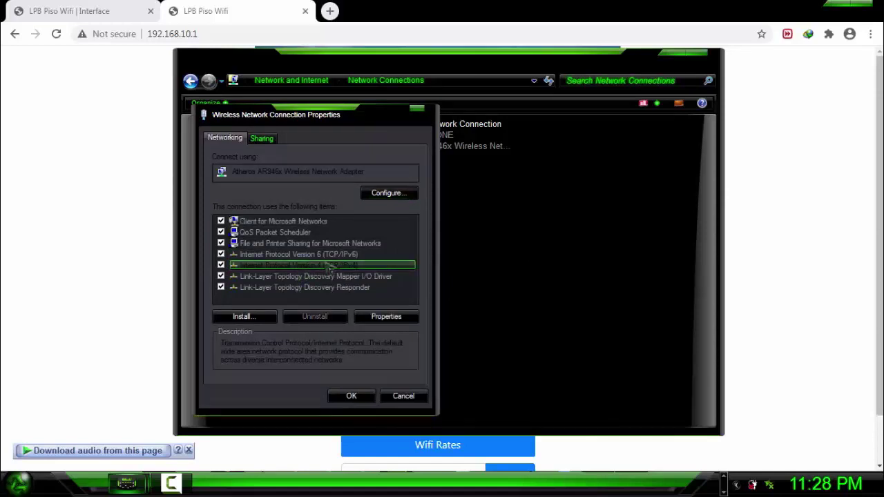
left_click(389, 318)
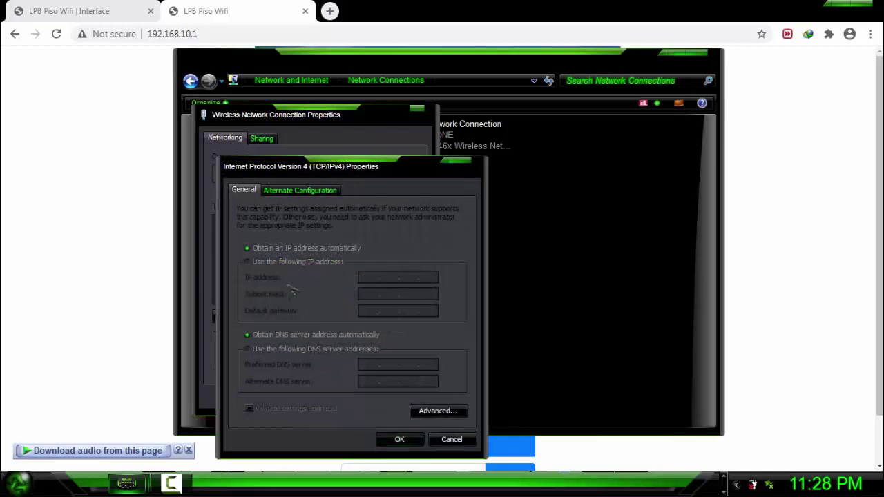
left_click(278, 264)
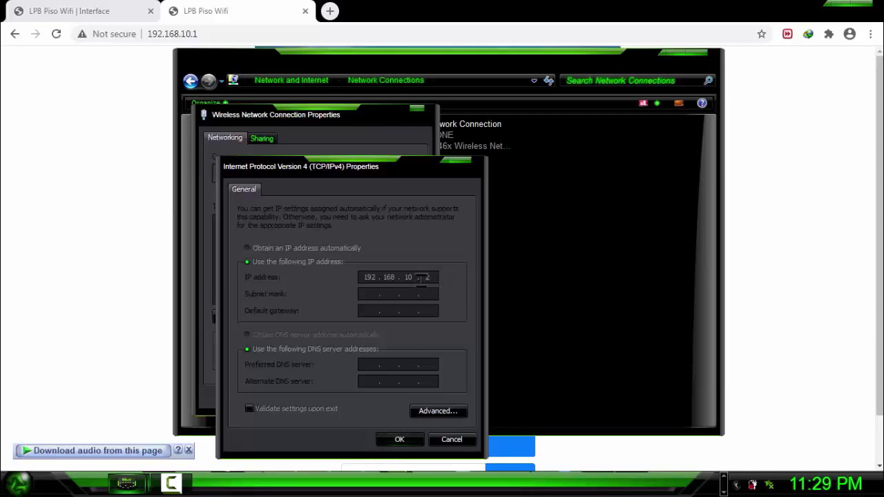
left_click(374, 293)
left_click(401, 442)
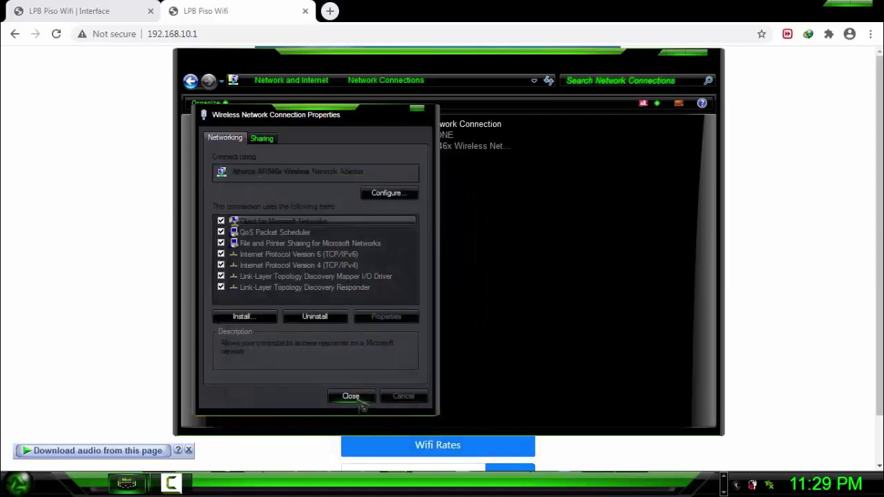
left_click(352, 396)
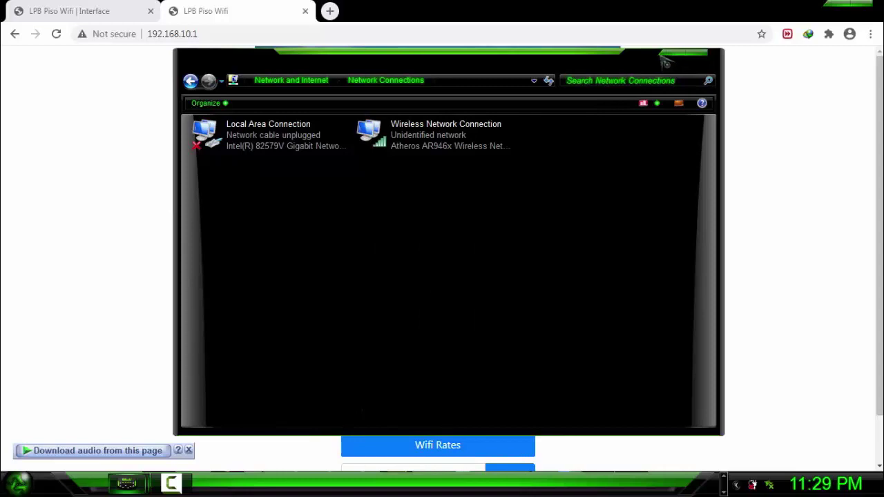
Close Network Connections and load 192.168.10.1 in a new Chrome tab
left_click(666, 56)
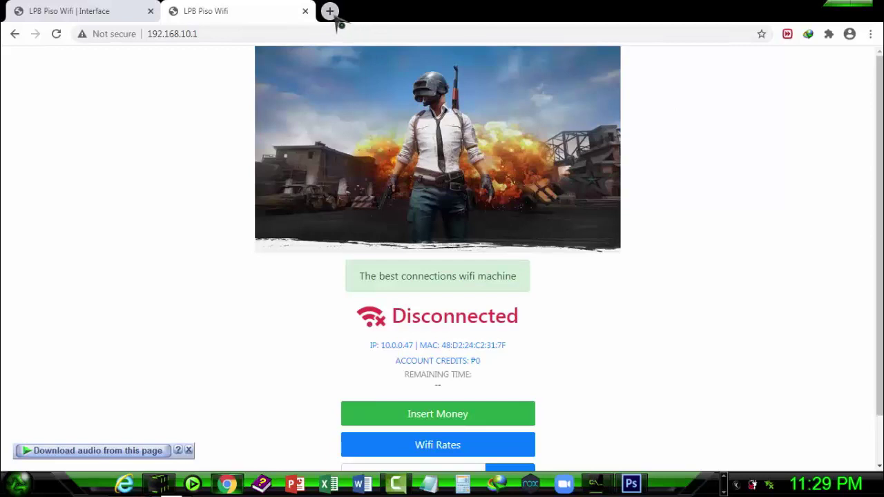
left_click(330, 12)
type("192")
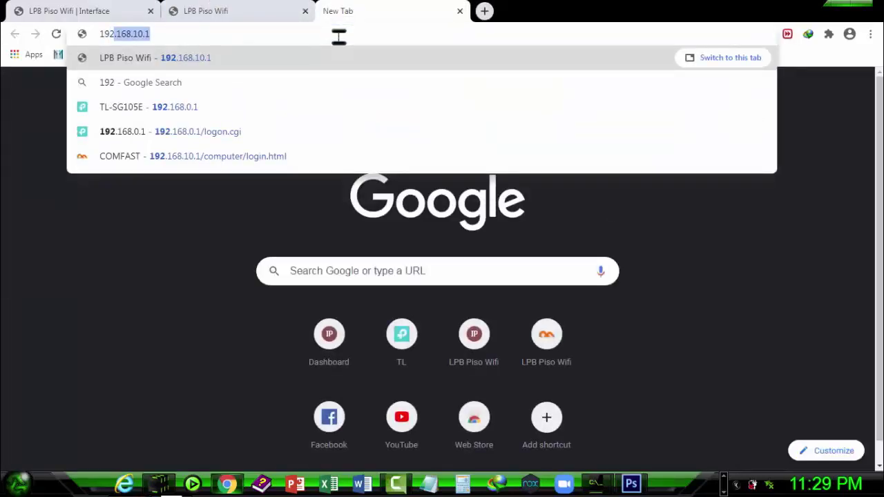
type(".168.")
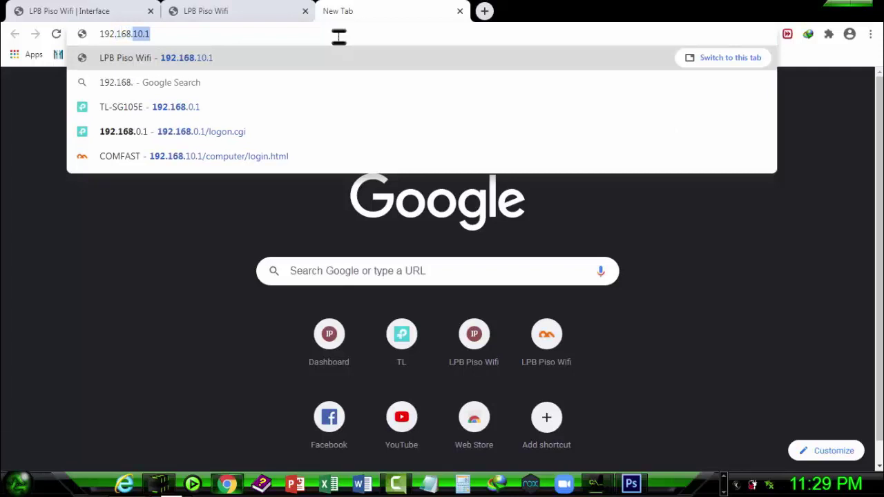
type("10.1")
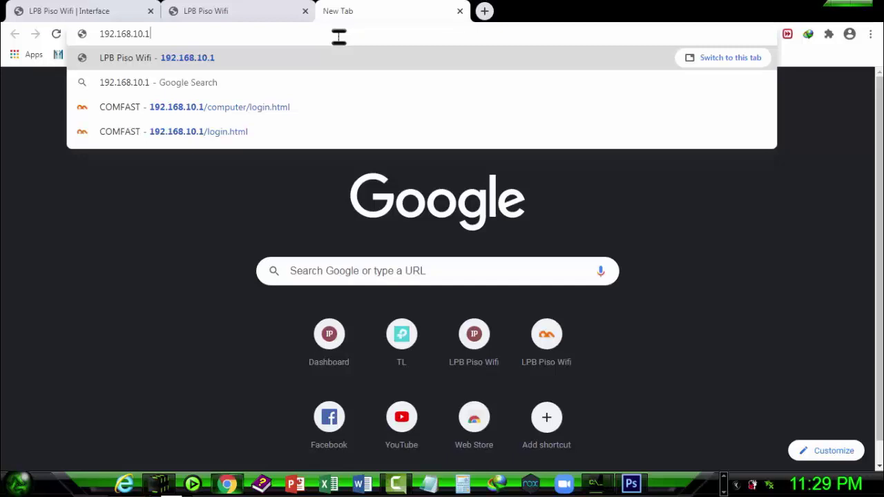
key("Return")
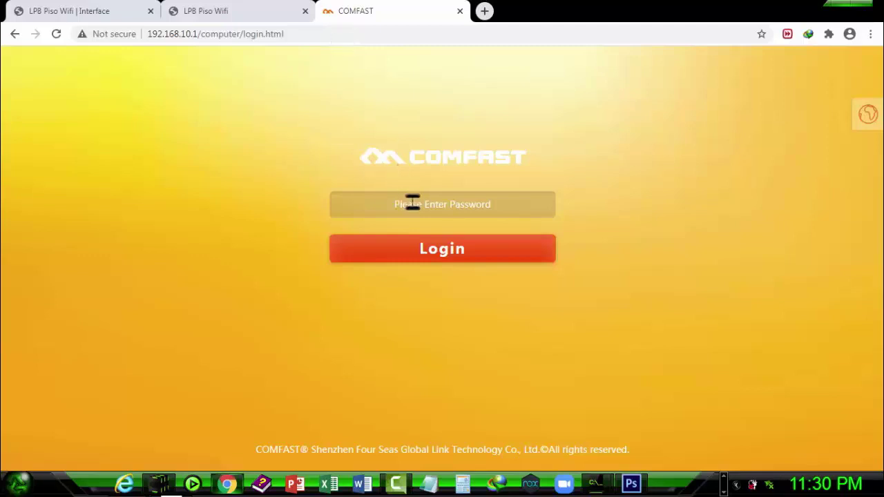
Log in to the COMFAST admin page with the admin password
left_click(450, 201)
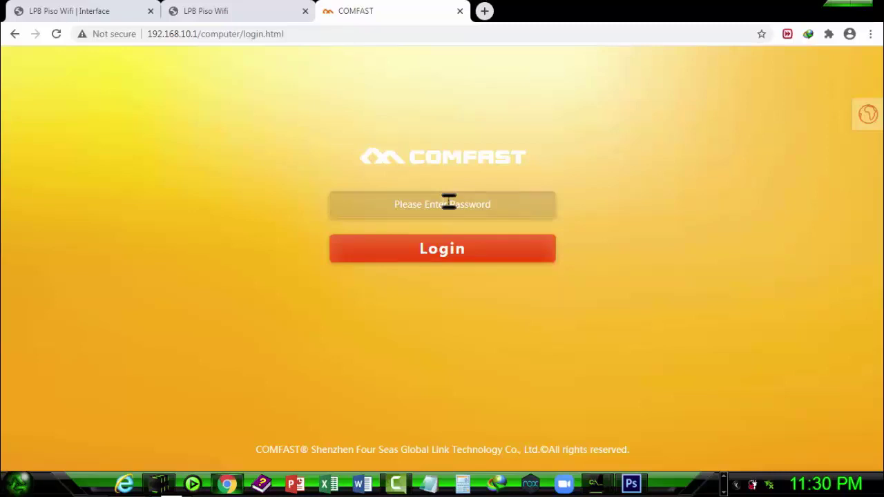
left_click(449, 201)
type("1234")
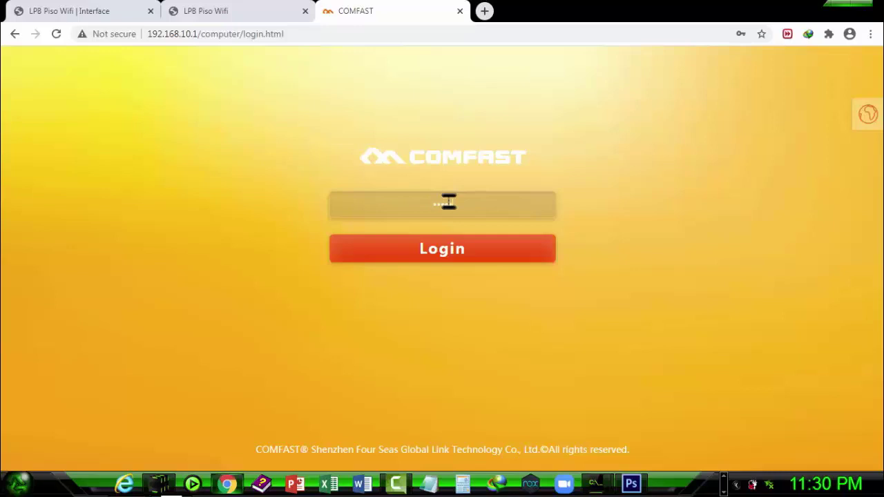
key("Return")
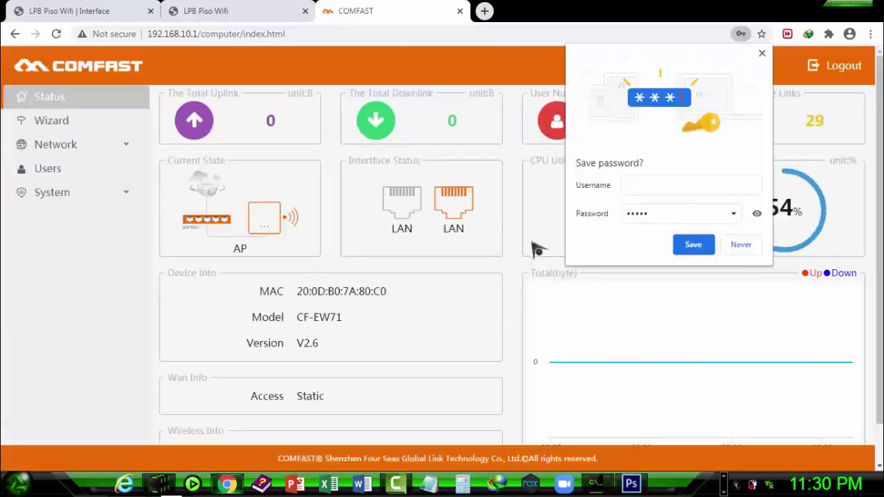
Dismiss the save-password prompt and pick AP mode in the COMFAST Wizard
left_click(762, 53)
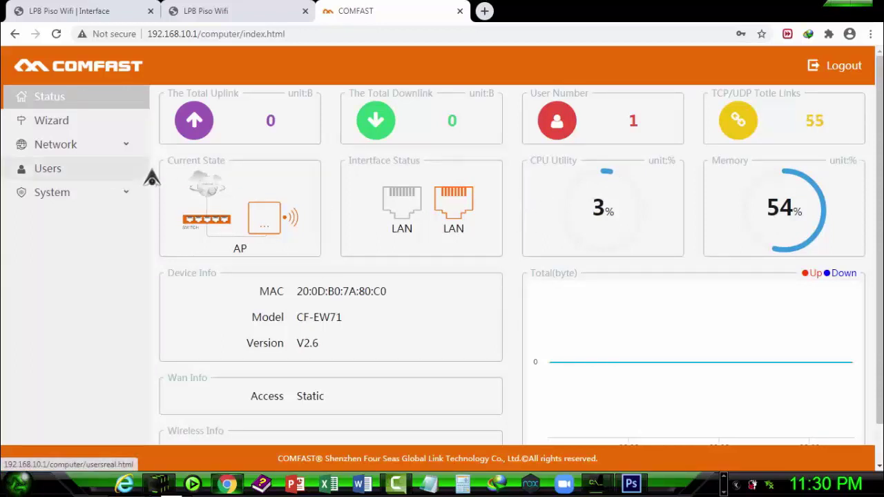
left_click(69, 123)
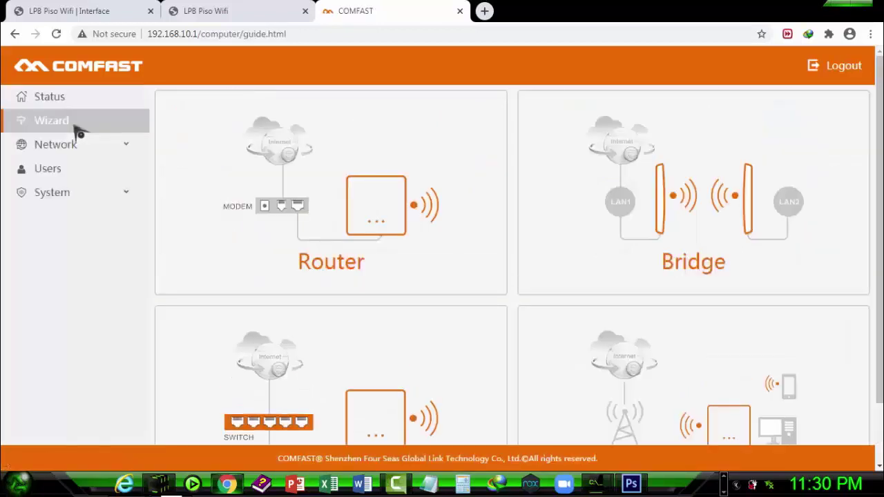
scroll(634, 273, "down", 1)
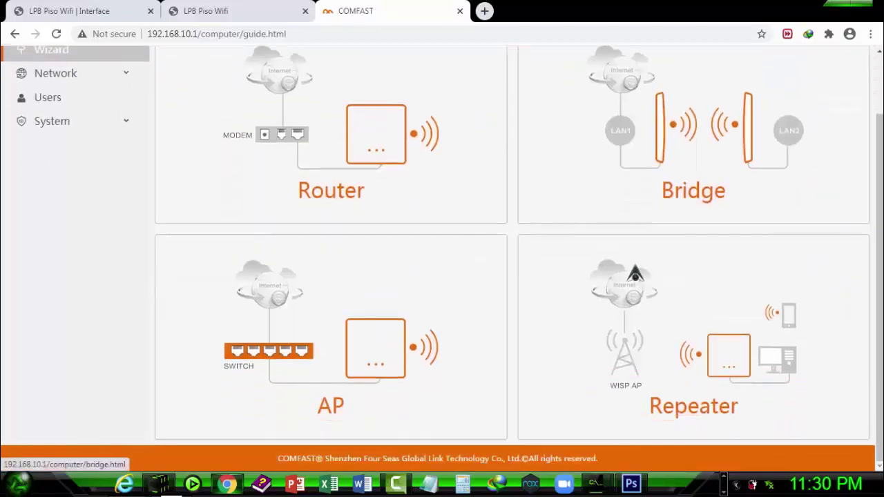
left_click(366, 326)
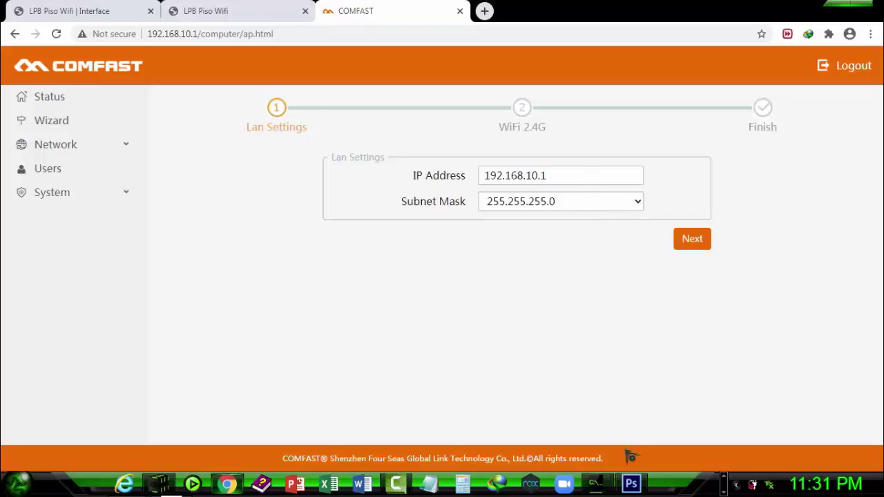
Check the IP notes, then replace the LAN IP 192.168.10.1 with 10.0.31.1
left_click(630, 483)
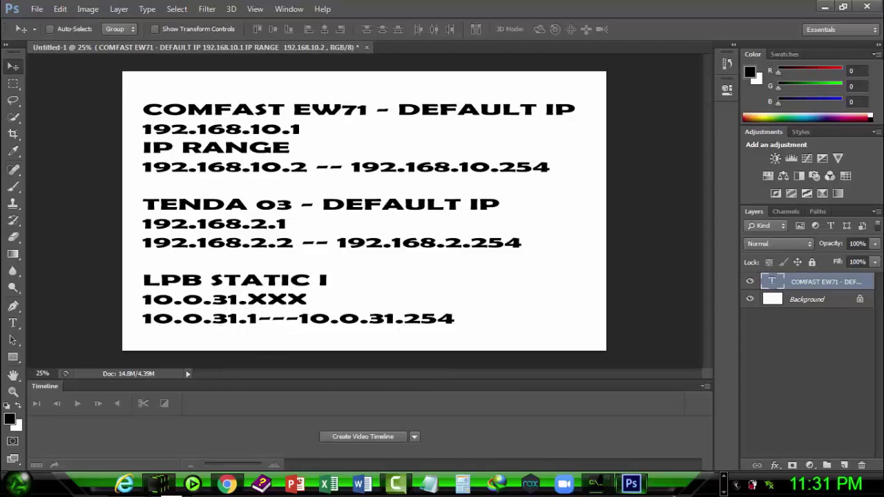
left_click(228, 484)
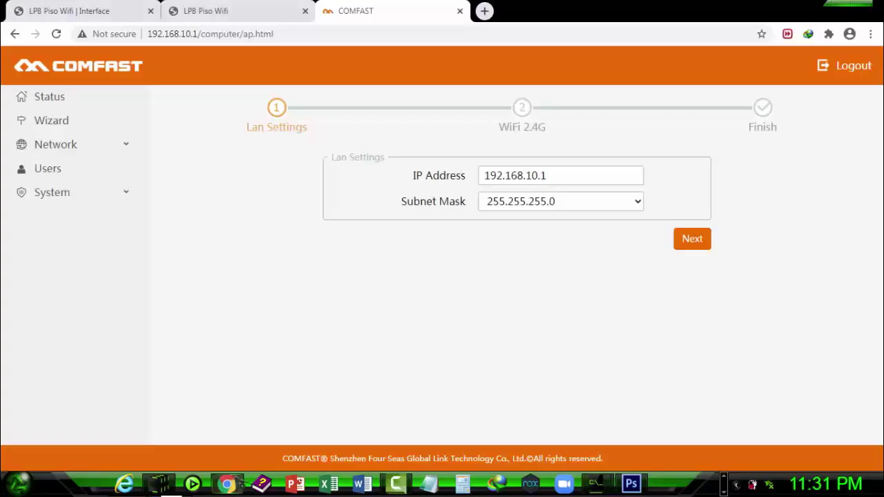
left_click_drag(467, 201, 397, 198)
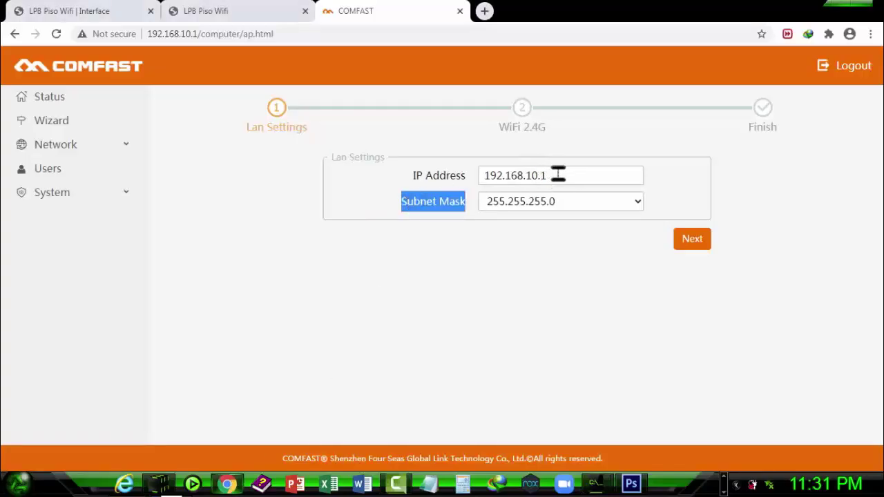
left_click_drag(541, 175, 467, 206)
key("ctrl+a")
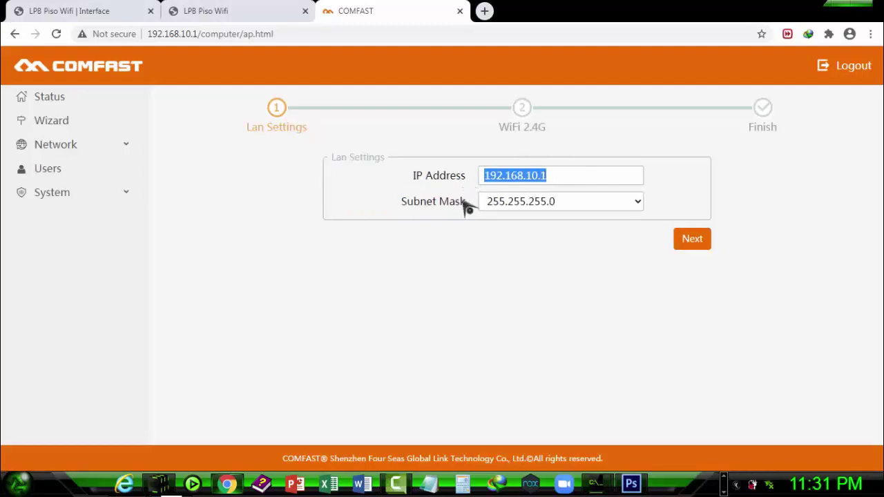
type("10.0.31.1")
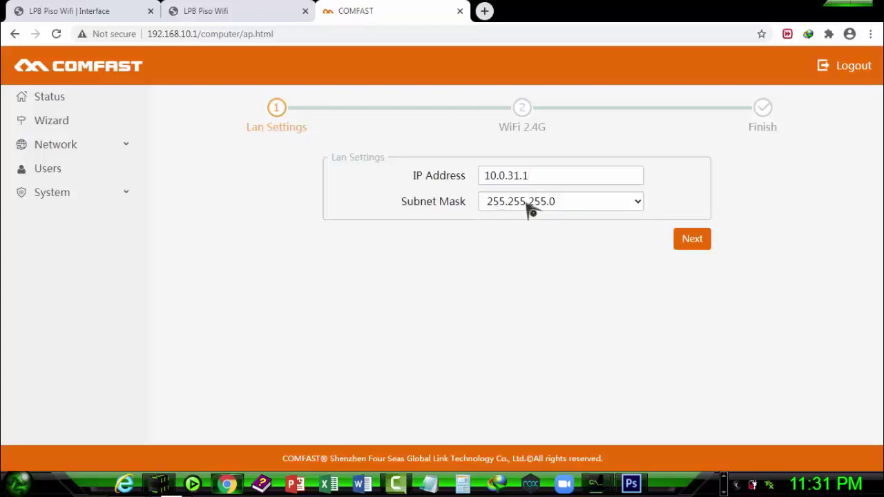
left_click(557, 201)
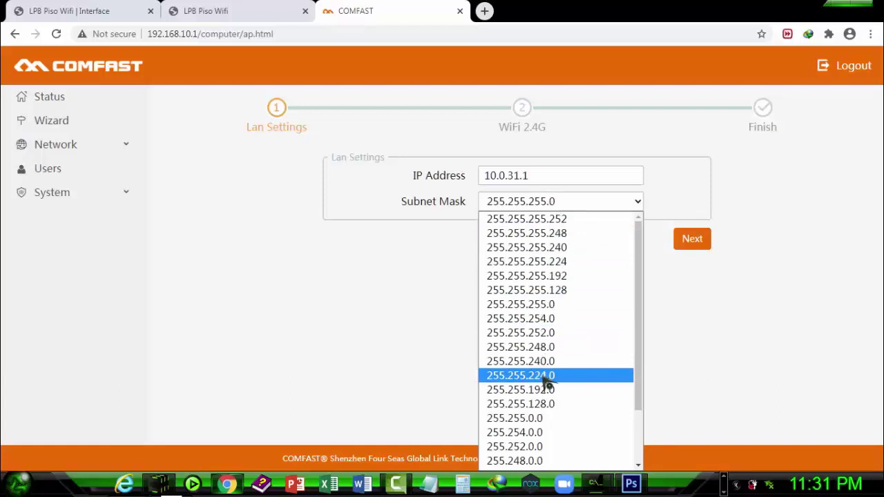
Keep the subnet mask at 255.255.224.0, name the 2.4G network PISOWIFI ZONE, and reach the summary
left_click(546, 379)
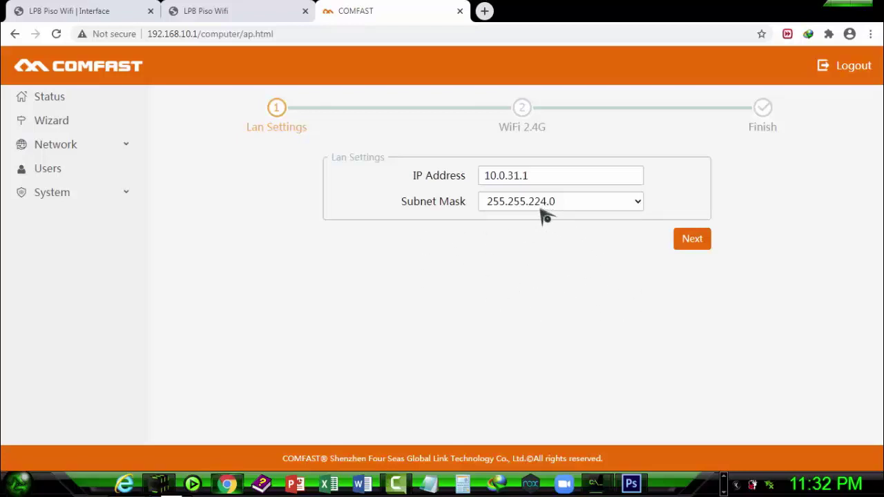
left_click(691, 242)
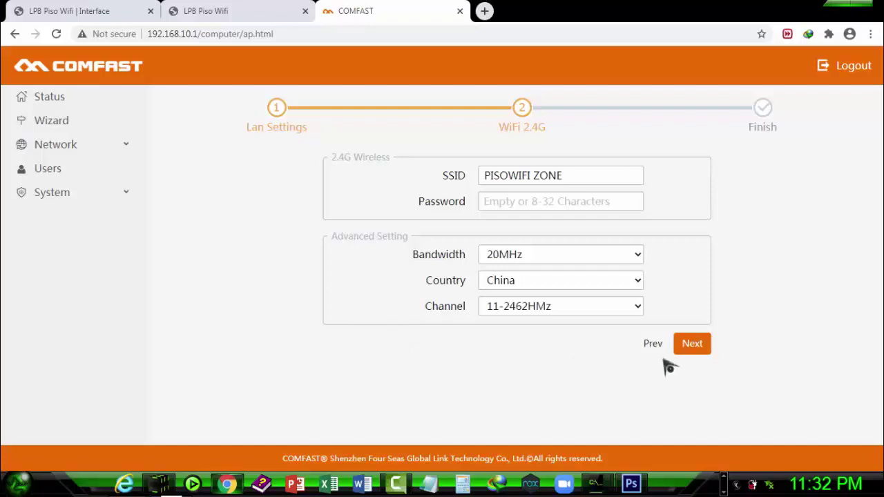
left_click(692, 342)
Apply the new AP settings and check that the Wi-Fi list shows PISOWIFI ZONE connected
left_click(682, 271)
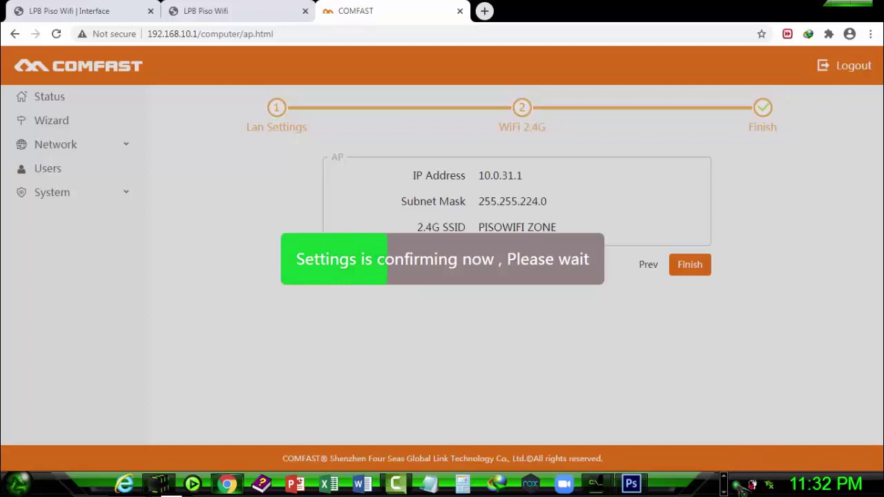
left_click(723, 481)
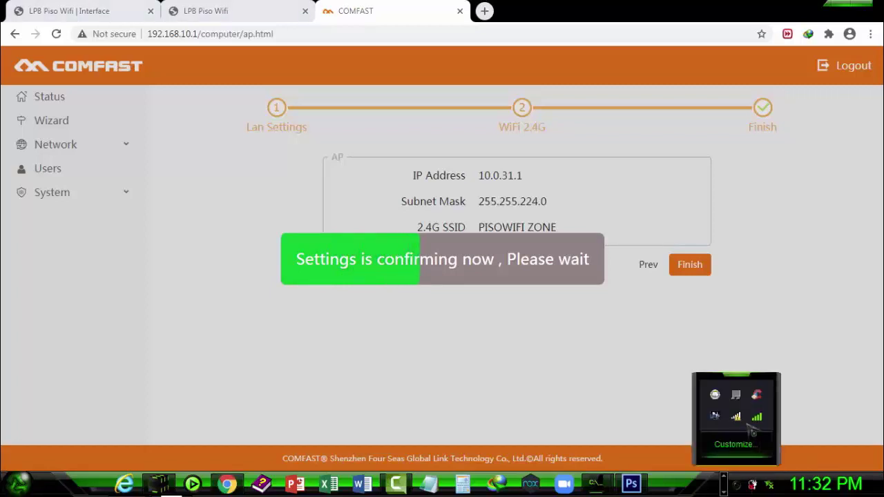
left_click(756, 417)
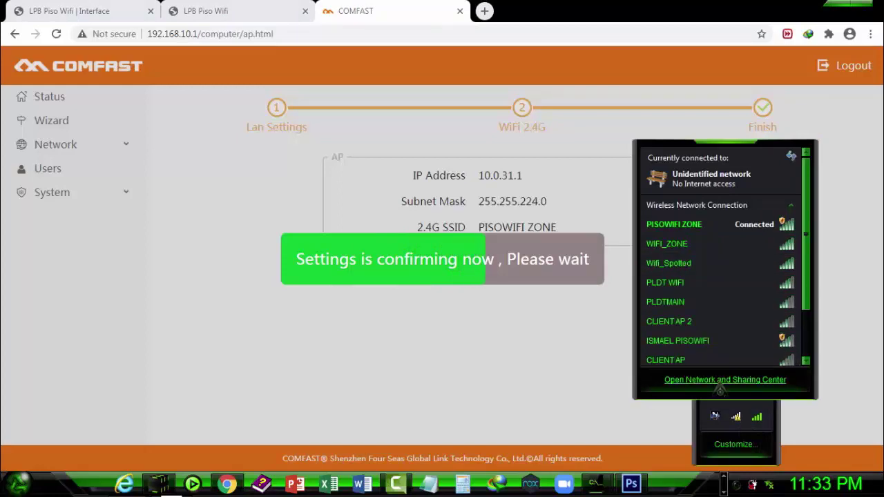
Switch the Wireless Network Connection's IPv4 to obtain an IP address automatically, then close the adapter windows
left_click(720, 381)
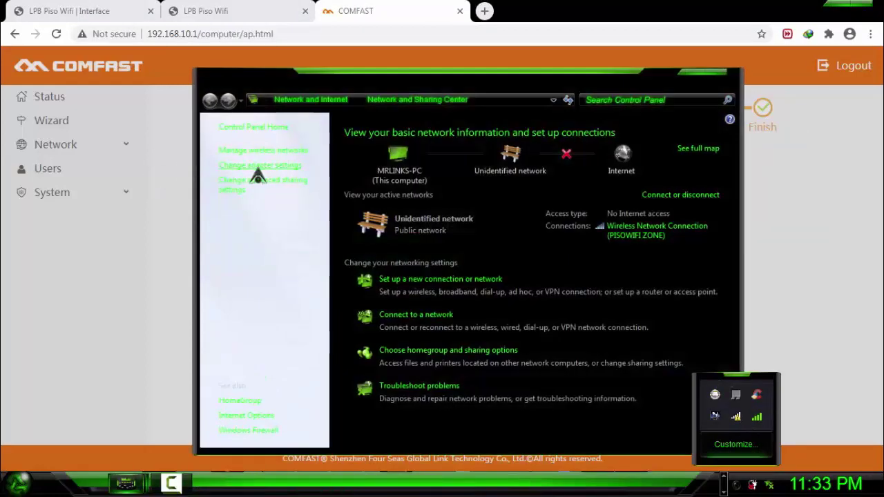
left_click(261, 169)
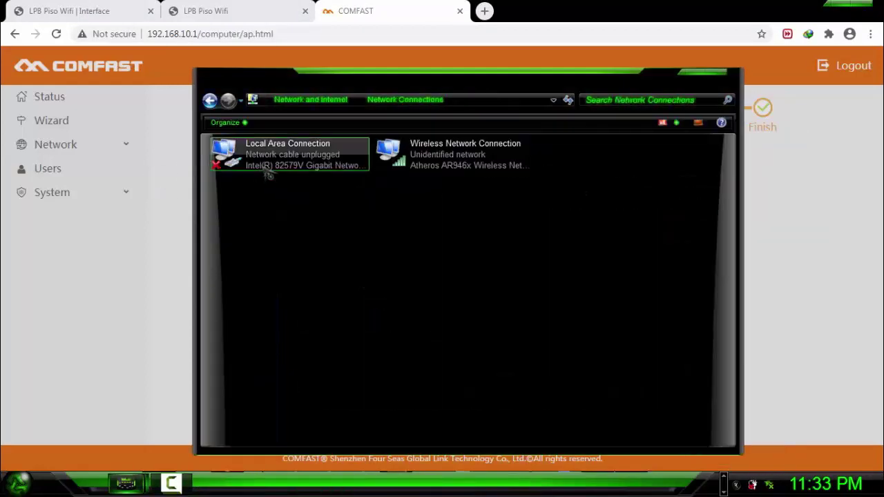
left_click(427, 158)
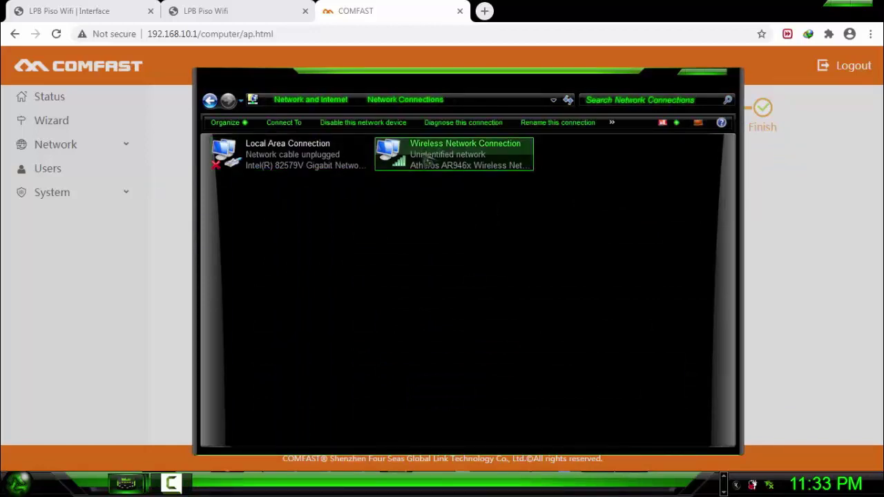
right_click(429, 159)
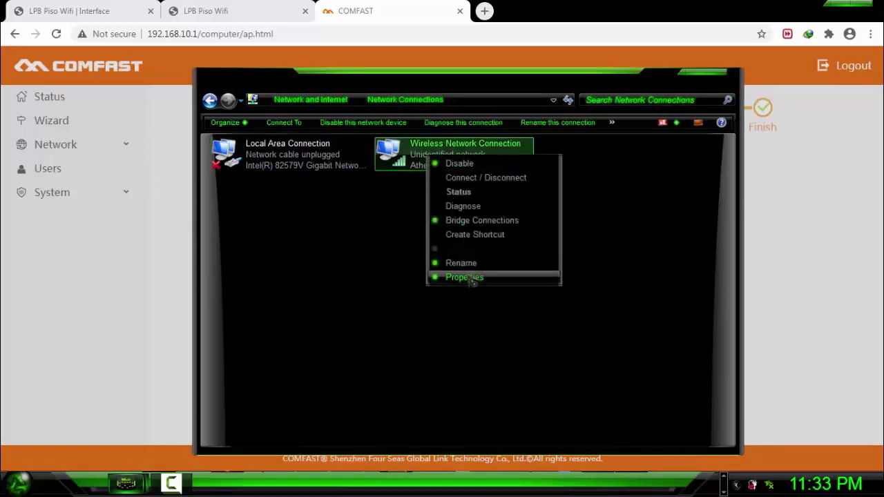
left_click(468, 278)
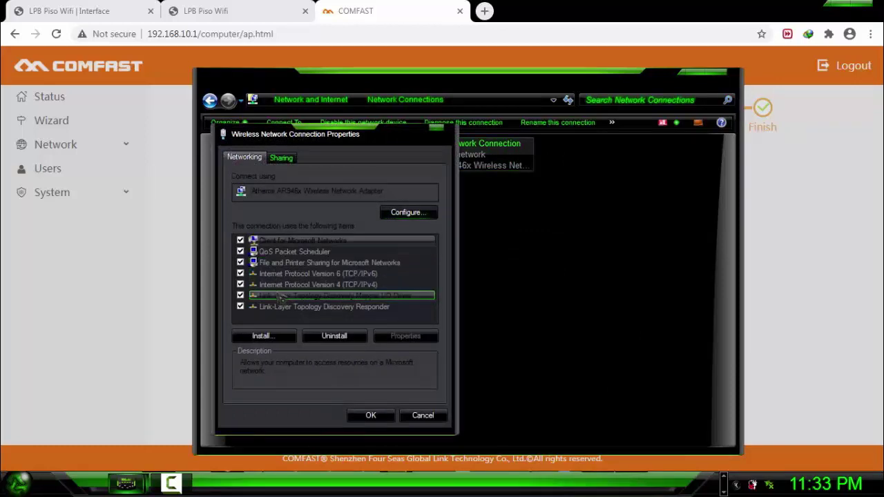
left_click(344, 286)
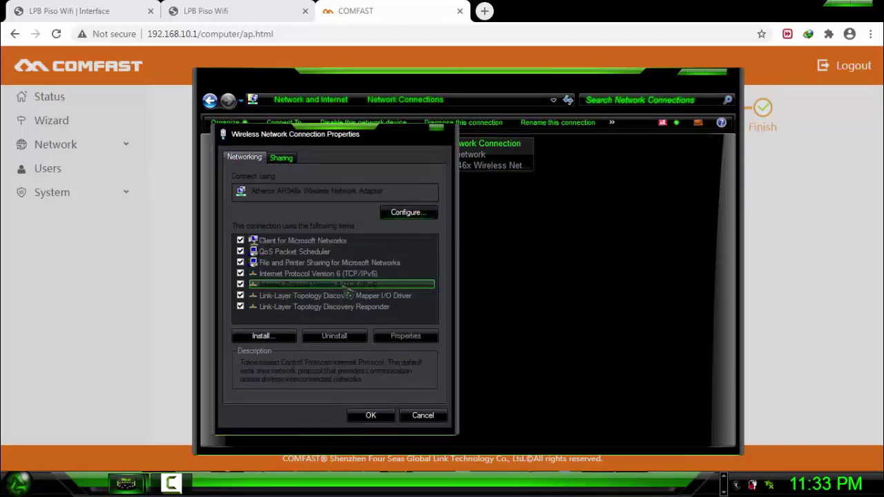
left_click(420, 340)
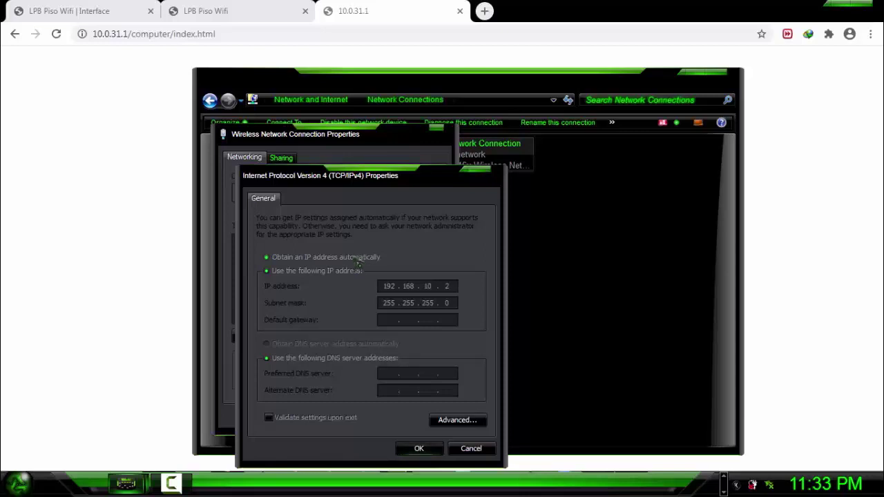
left_click(358, 261)
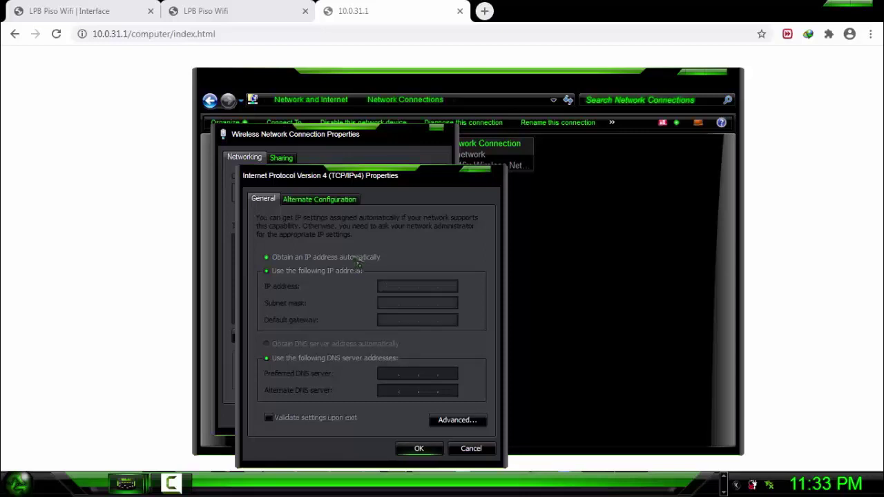
left_click(419, 449)
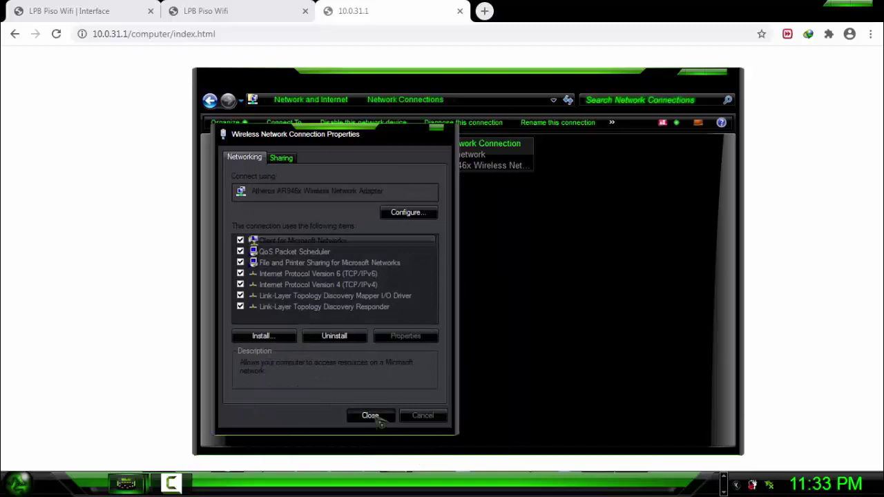
left_click(369, 418)
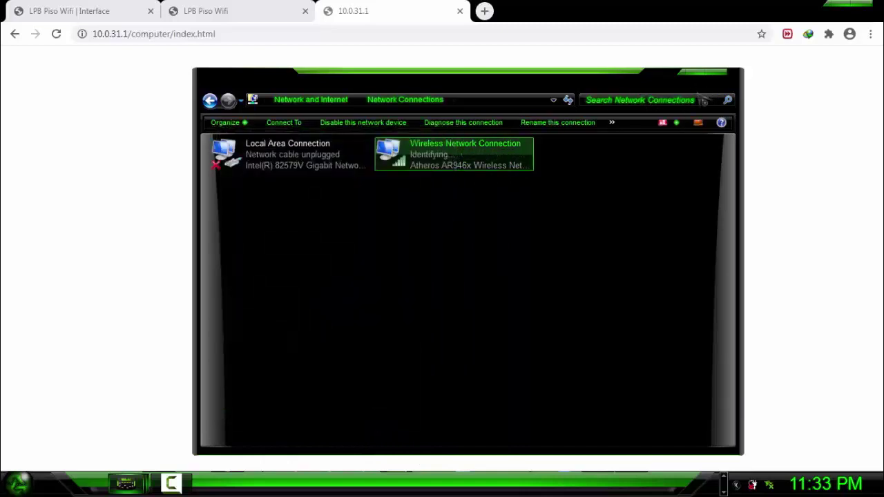
left_click(722, 83)
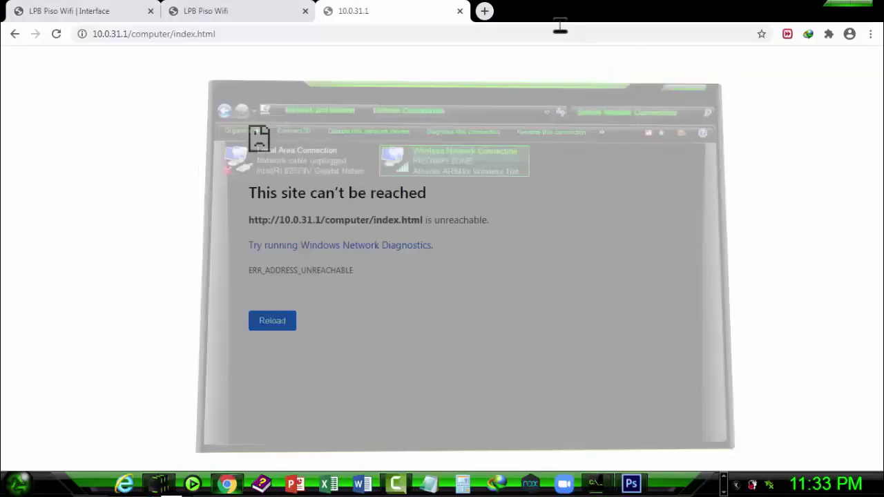
Close the unreachable 10.0.31.1 tab and reload the LPB Piso Wifi portal at 192.168.10.1
left_click(460, 11)
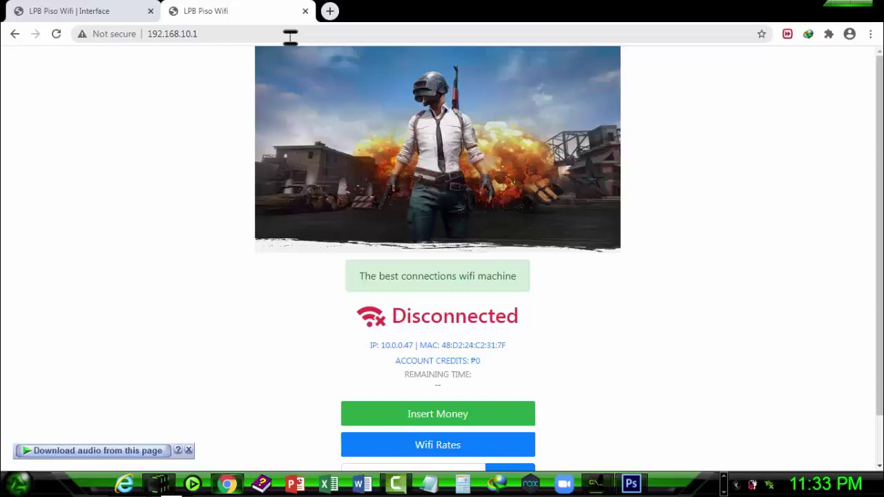
left_click(330, 11)
left_click(228, 13)
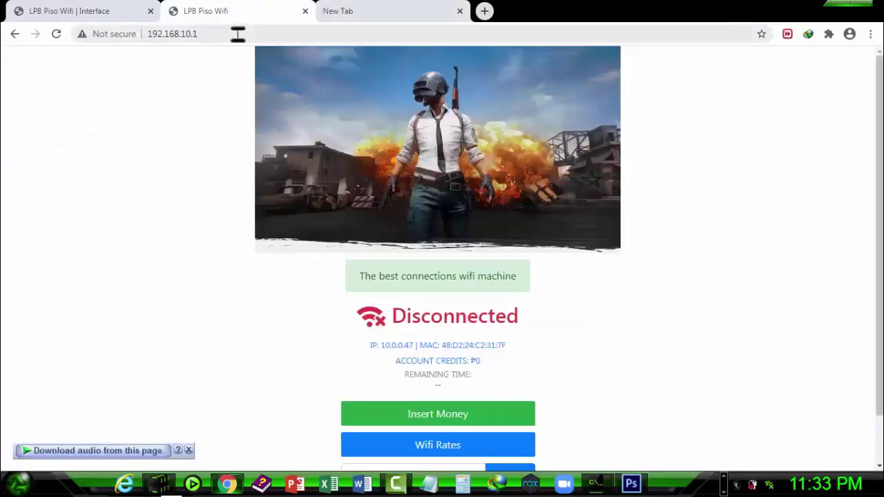
left_click(237, 34)
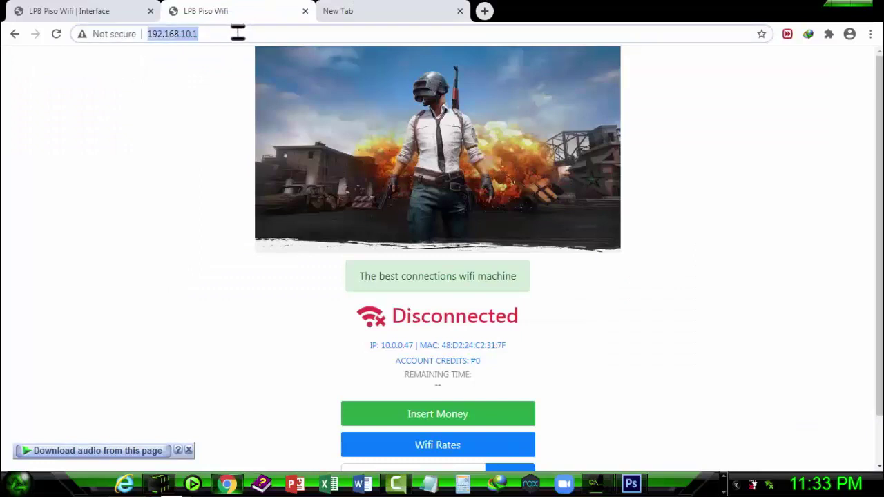
key("Return")
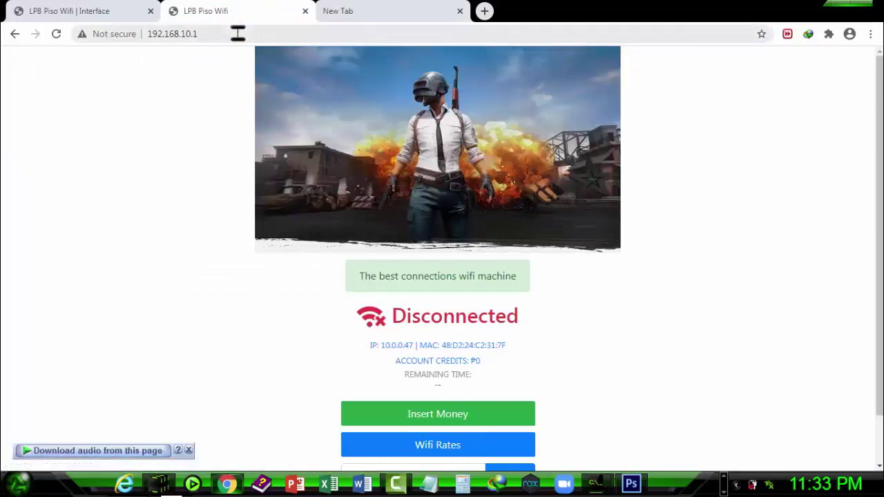
Point the LPB Piso Wifi tab at 10.0.31.1 and confirm PISOWIFI ZONE is the connected network
left_click(235, 35)
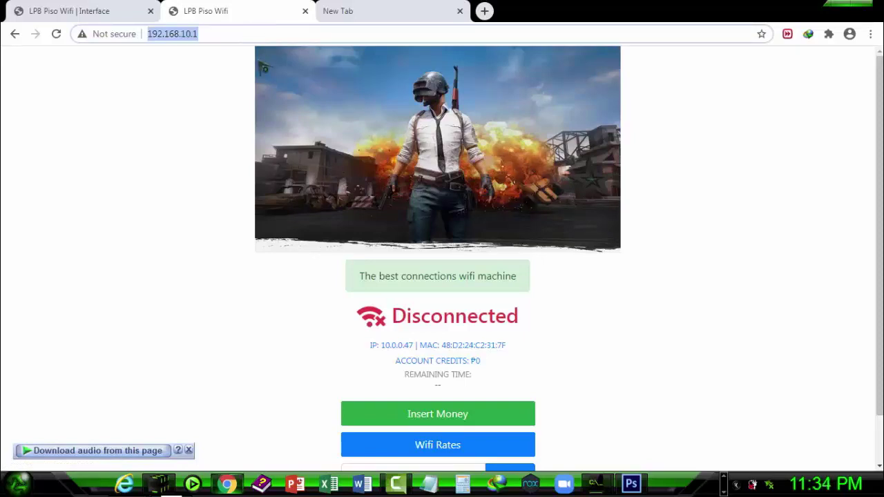
type("10.0.")
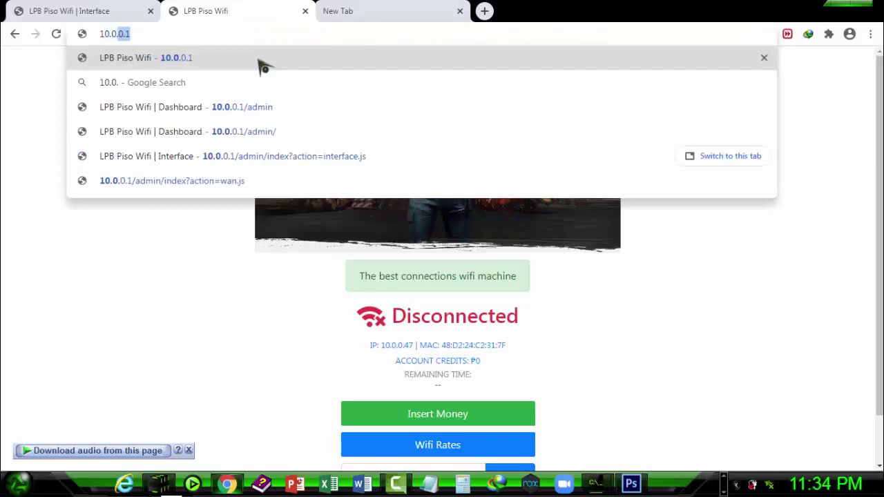
type("31.1")
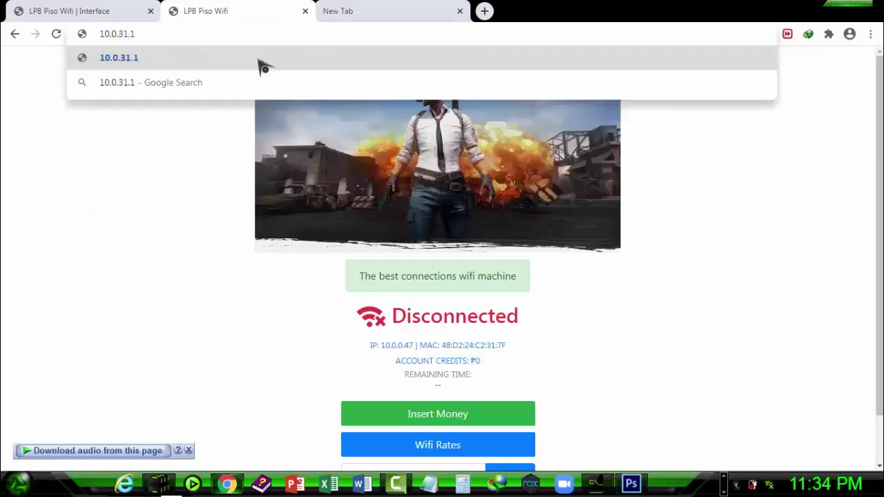
left_click(724, 483)
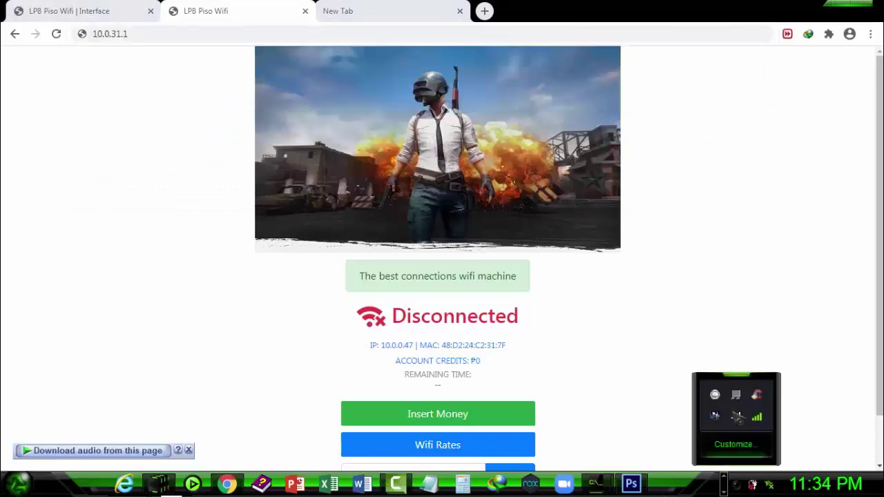
left_click(737, 418)
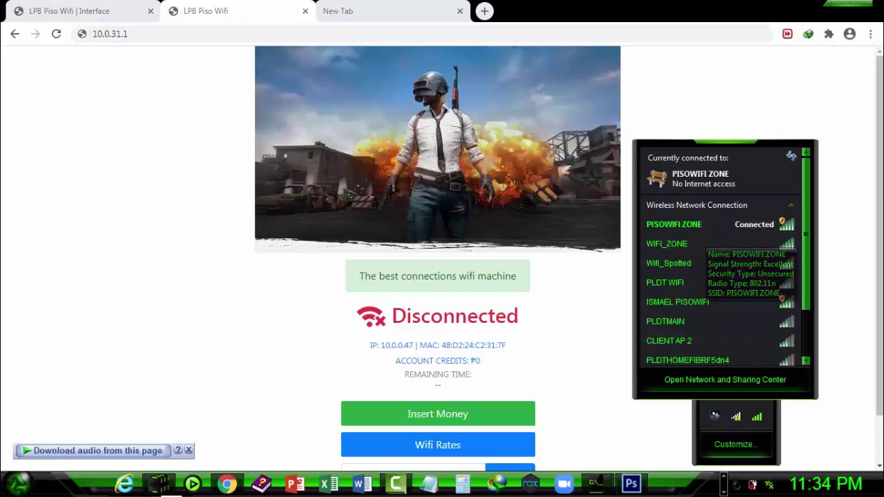
left_click(199, 201)
left_click(162, 34)
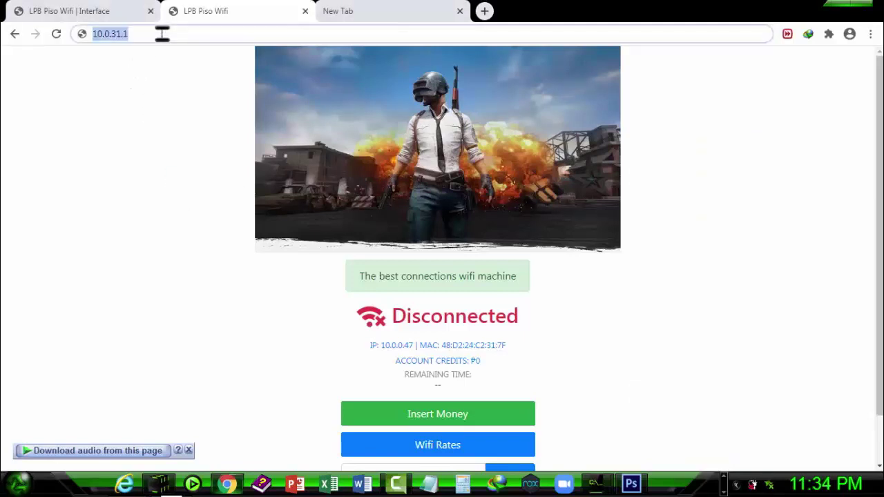